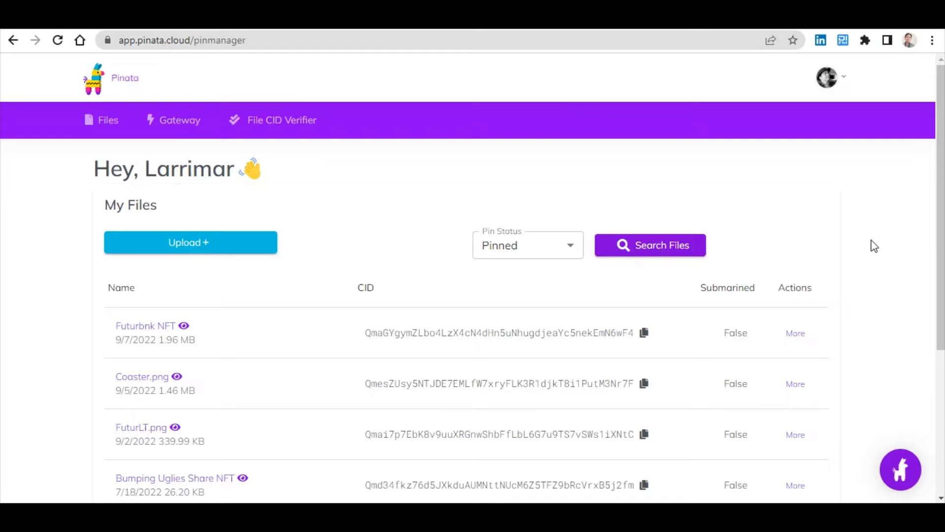
# Step: Examine the CID of the Futurbnk NFT file and look through the list of pinned files
pyautogui.doubleClick(364, 289)
pyautogui.moveTo(365, 336); pyautogui.dragTo(637, 349)
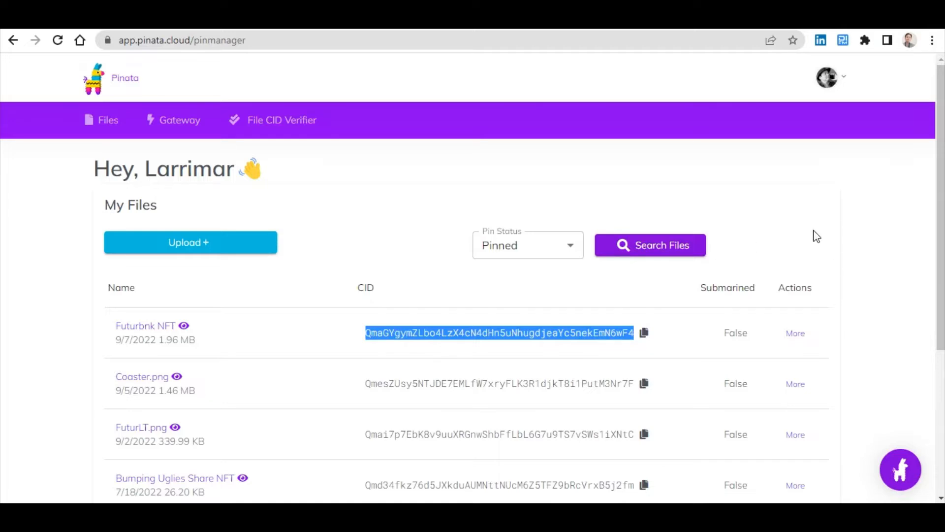
pyautogui.click(363, 342)
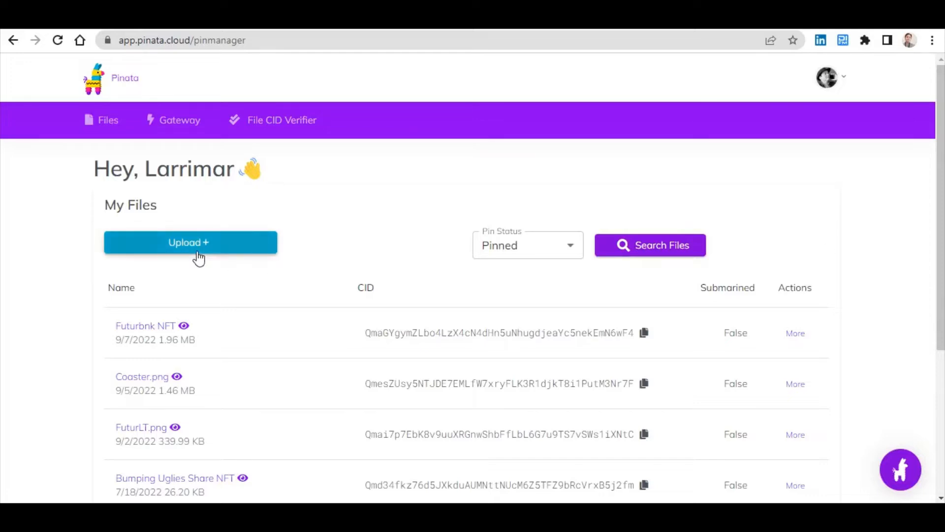
pyautogui.scroll(-4, 312, 226)
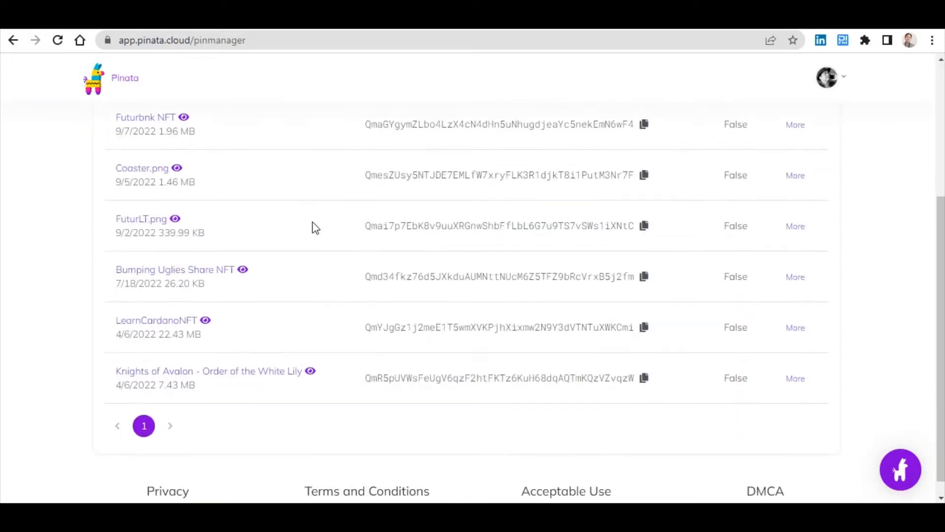
pyautogui.scroll(1, 297, 331)
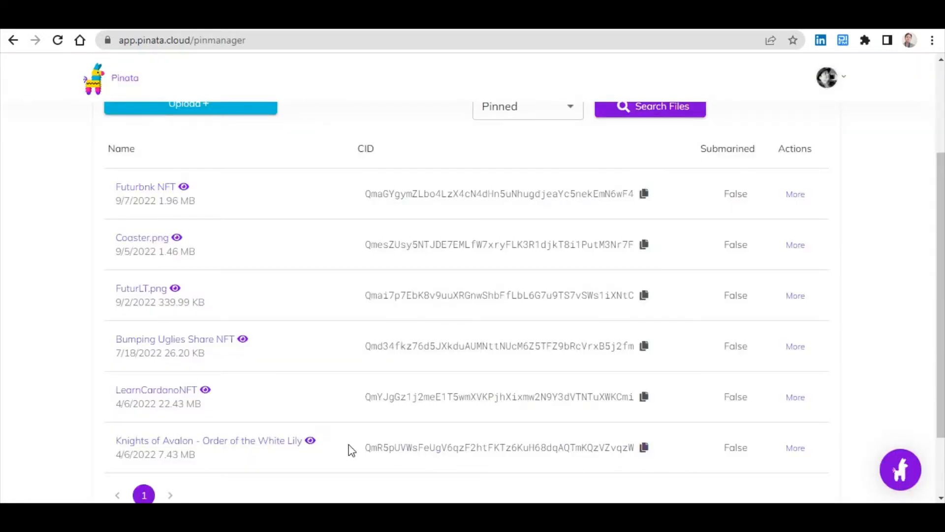
# Step: View the Knights of Avalon - Order of the White Lily image through its CID on the gateway, and return to the file list
pyautogui.moveTo(366, 452); pyautogui.dragTo(634, 449)
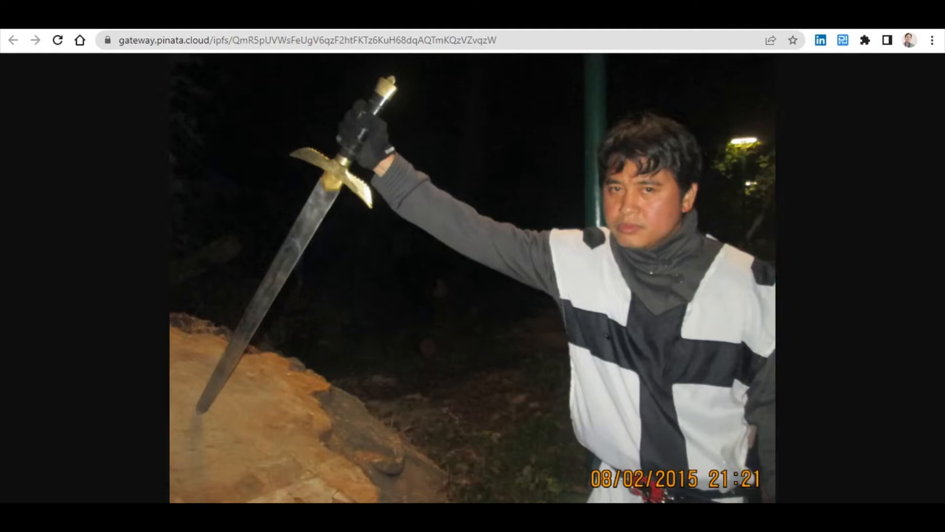
pyautogui.click(325, 17)
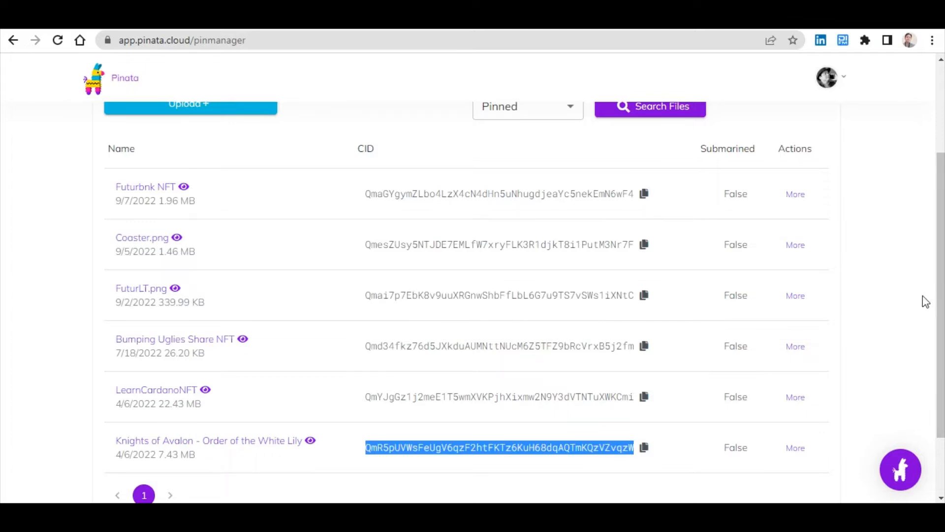
pyautogui.click(362, 461)
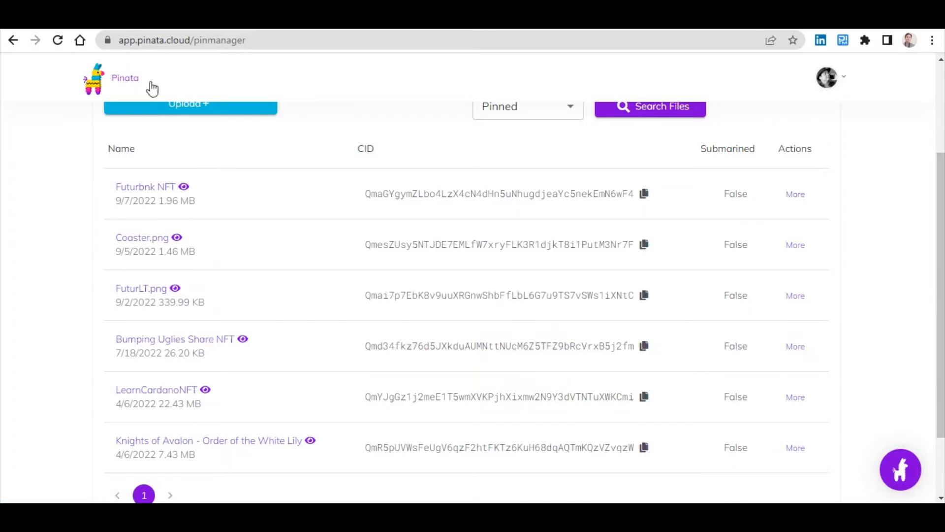
# Step: Switch to the Futurbnk site and log in to the wallet
pyautogui.click(148, 19)
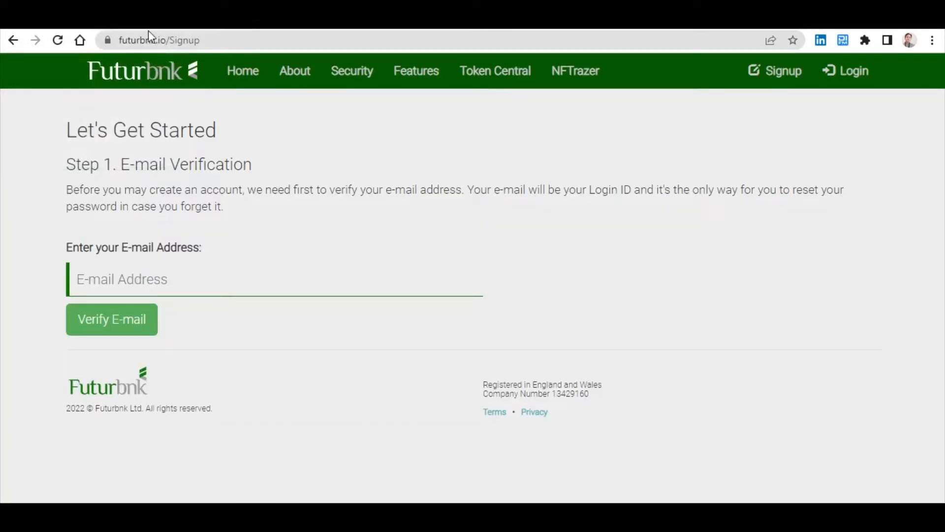
pyautogui.click(851, 82)
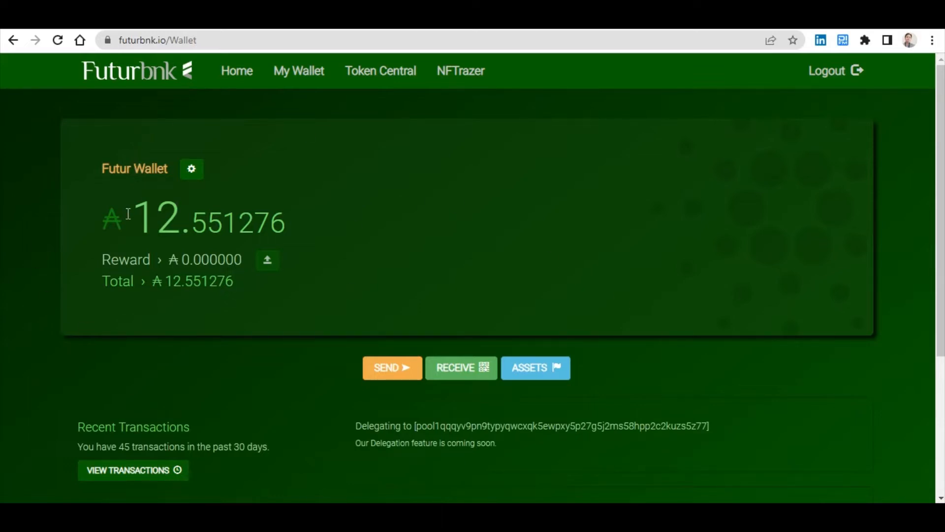
# Step: Show the wallet's primary receiving address and copy it to the clipboard
pyautogui.click(455, 375)
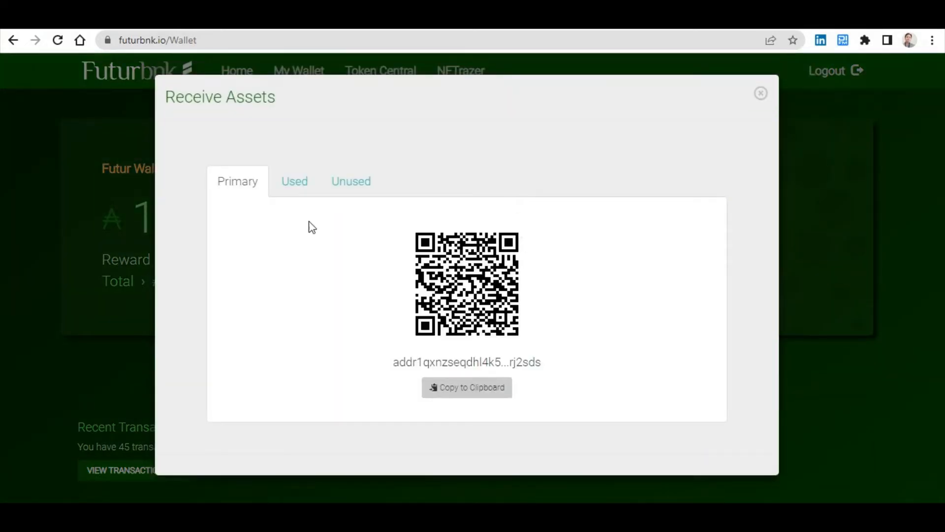
pyautogui.moveTo(549, 363); pyautogui.dragTo(393, 363)
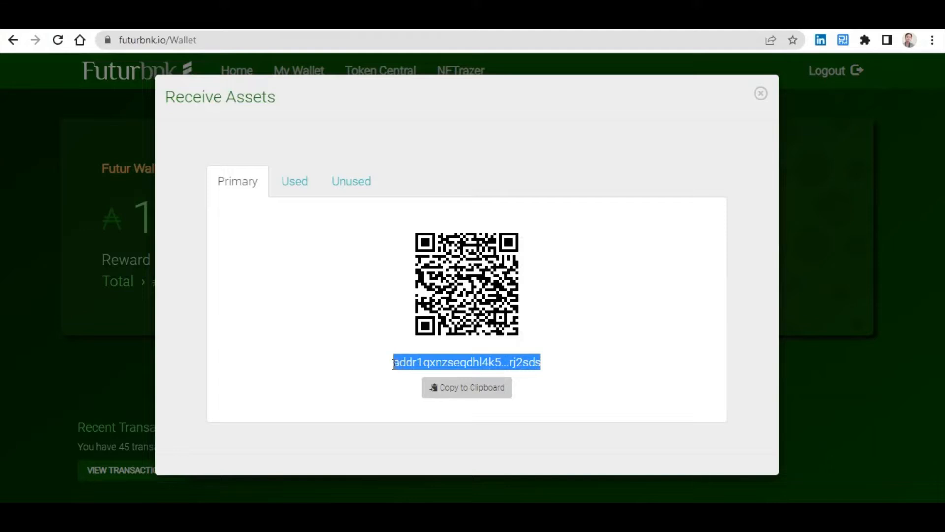
pyautogui.click(464, 388)
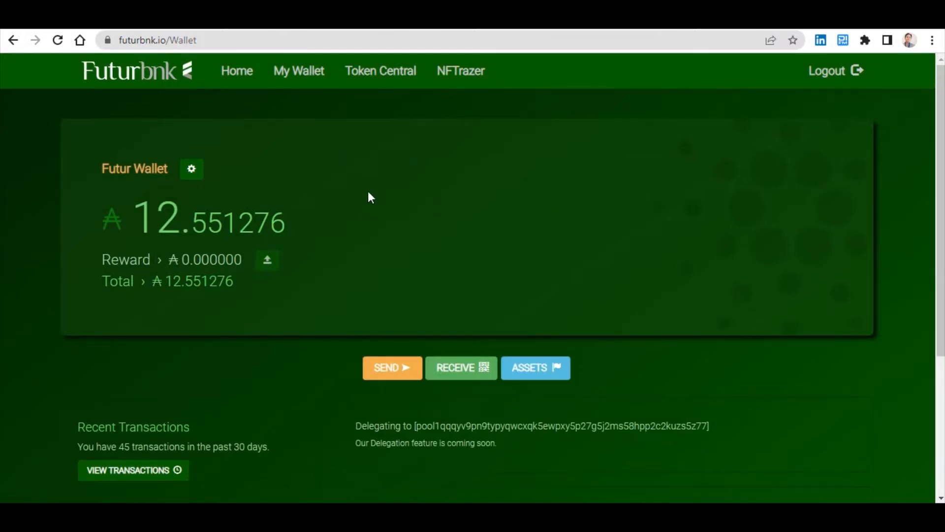
# Step: Go to Token Central and check the available minting credits
pyautogui.click(379, 79)
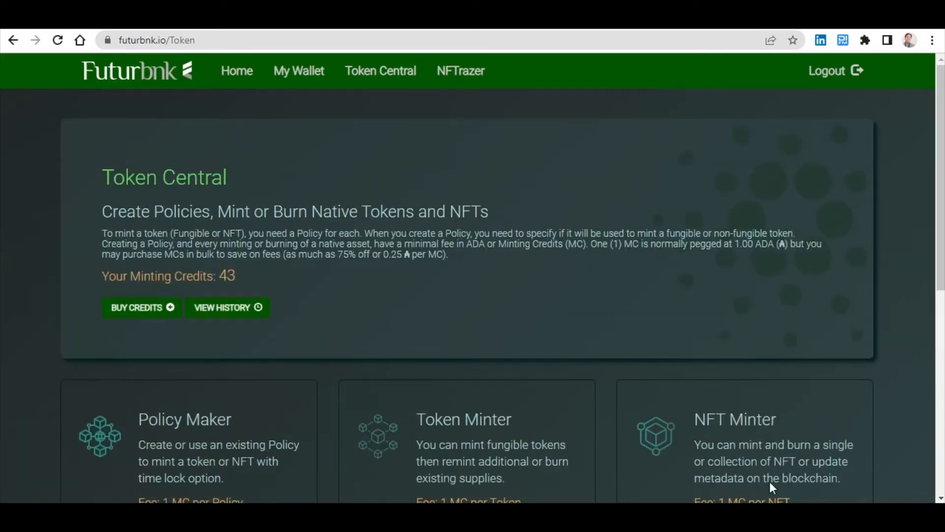
pyautogui.scroll(-2, 779, 276)
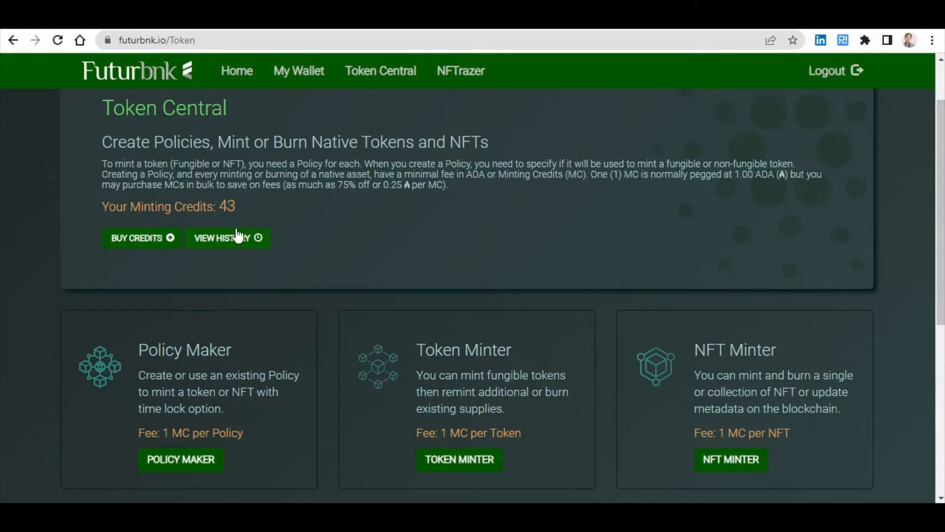
pyautogui.moveTo(130, 207); pyautogui.dragTo(233, 208)
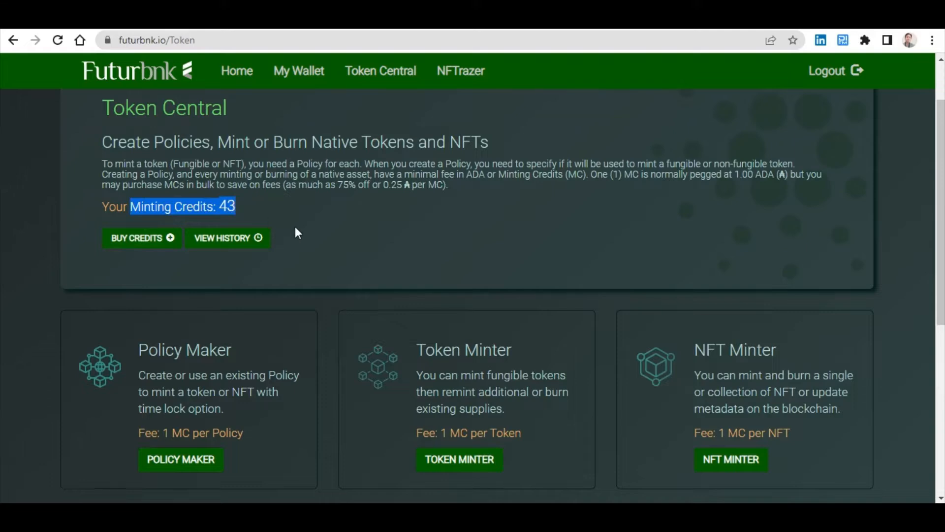
pyautogui.click(288, 211)
# Step: Review the minting credit purchase options, including the 100 Minting Credits (75 ₳) package, and leave without buying
pyautogui.click(129, 241)
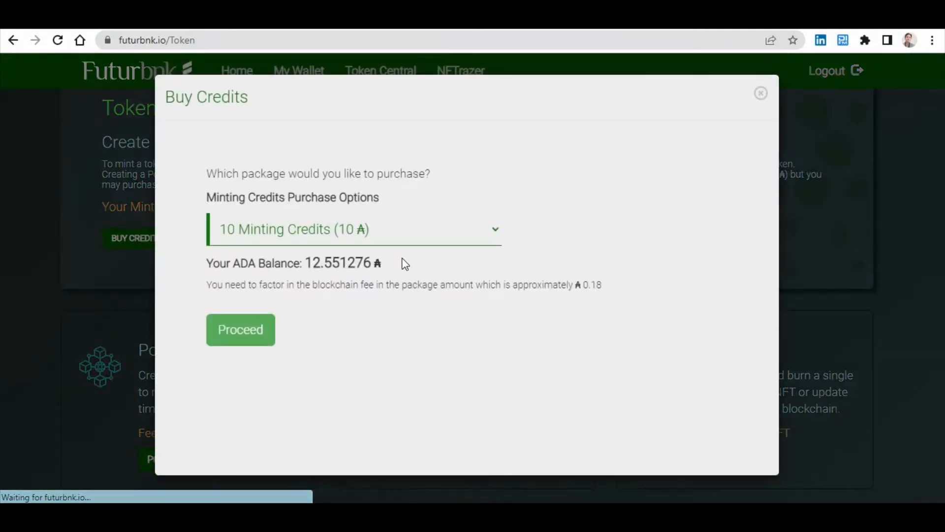
pyautogui.click(278, 232)
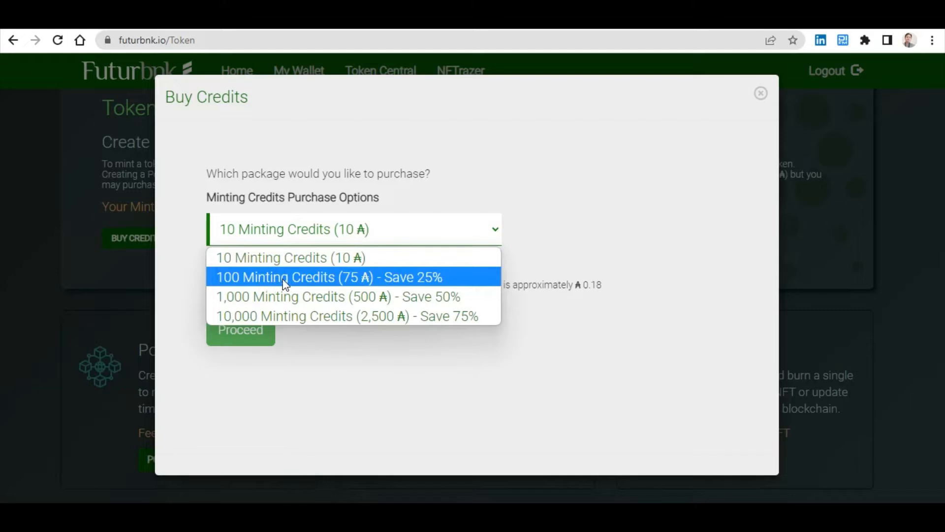
pyautogui.click(339, 278)
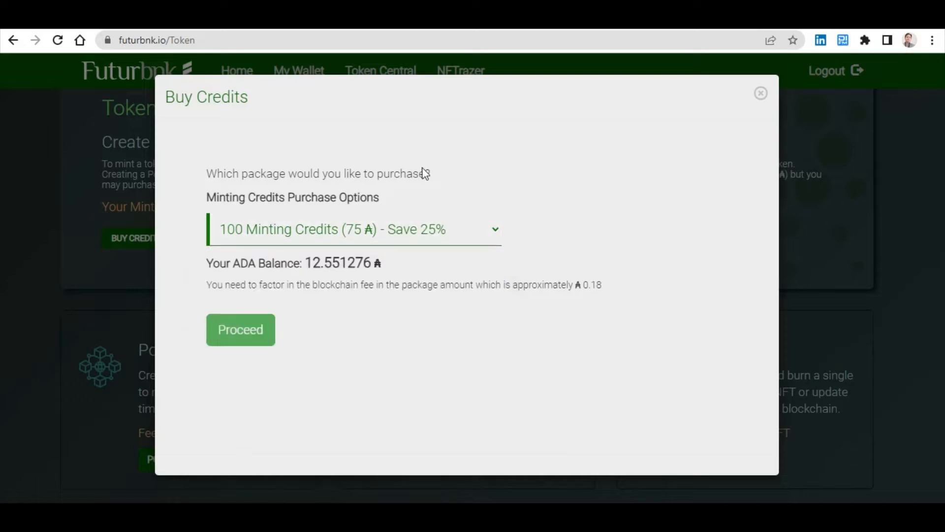
pyautogui.click(762, 93)
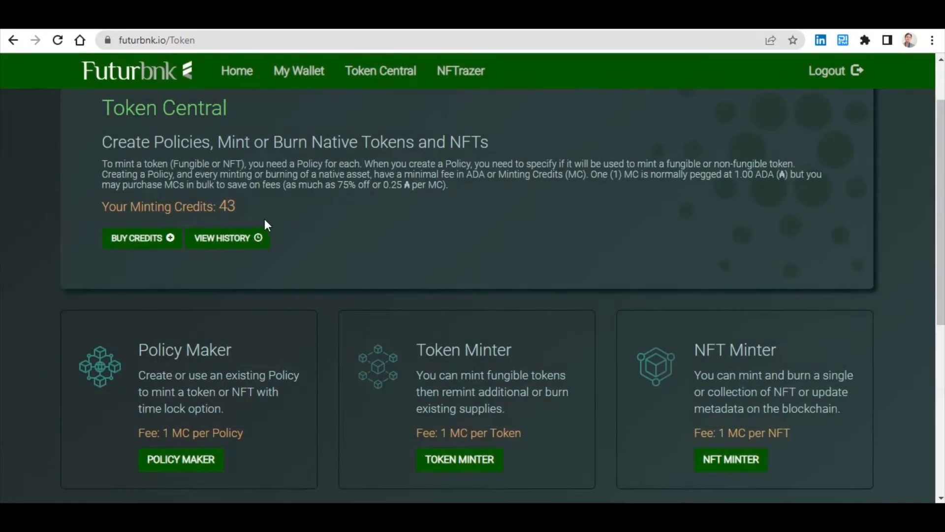
# Step: Examine the minting credits and the NFT Minter and Policy Maker descriptions in Token Central
pyautogui.moveTo(236, 207); pyautogui.dragTo(129, 207)
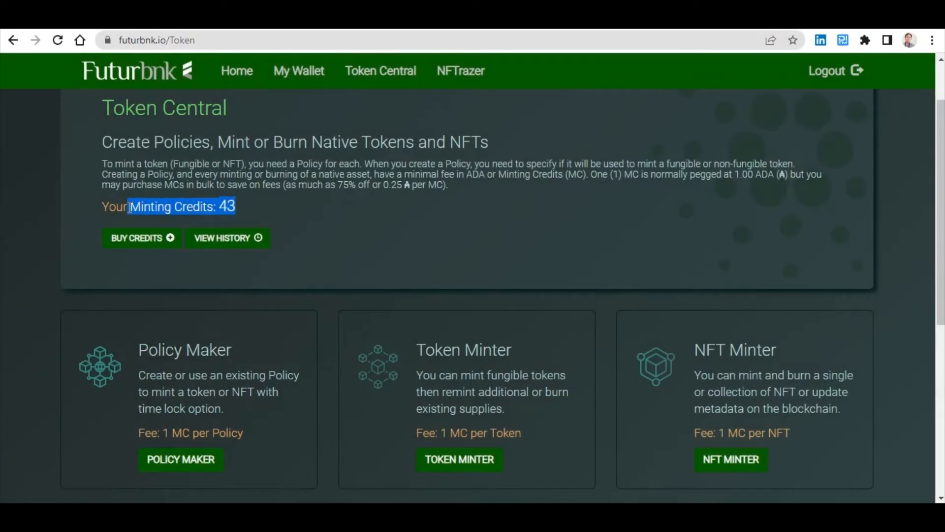
pyautogui.click(238, 206)
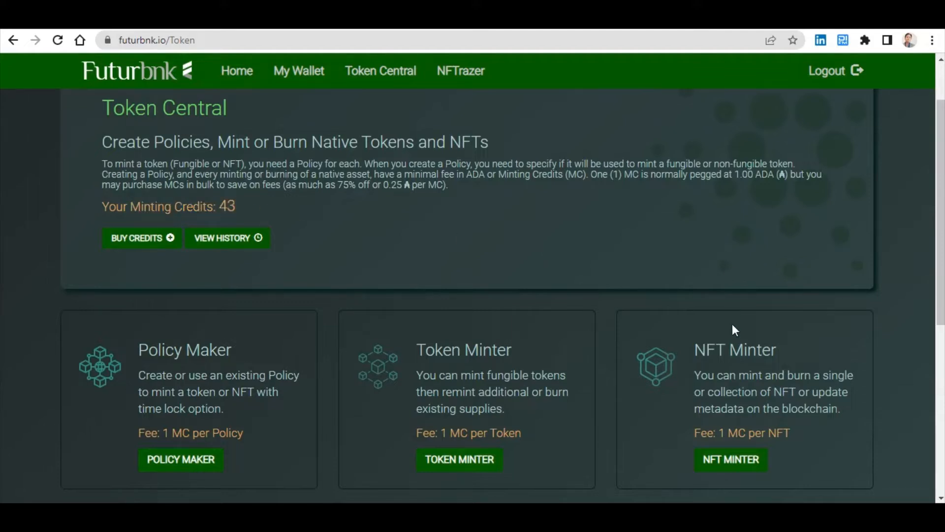
pyautogui.moveTo(696, 350); pyautogui.dragTo(784, 356)
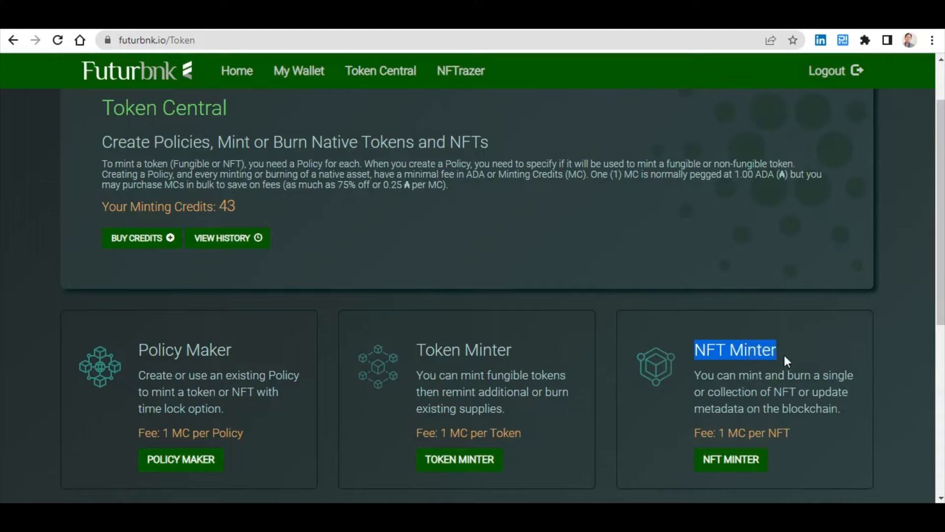
pyautogui.click(179, 336)
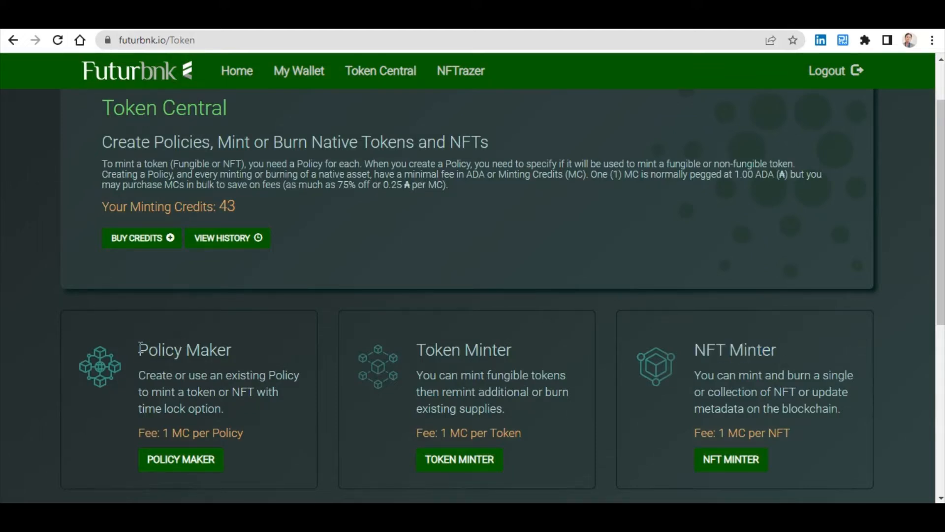
pyautogui.moveTo(139, 348); pyautogui.dragTo(180, 353)
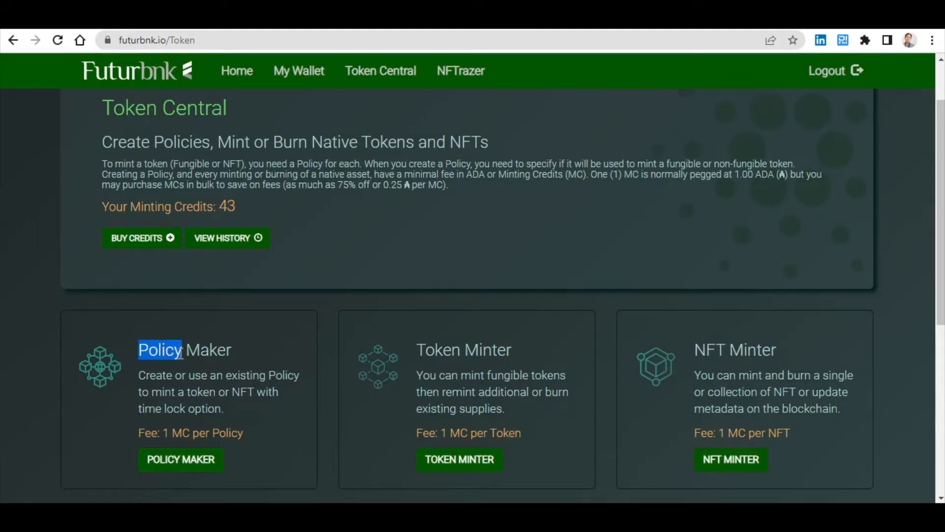
pyautogui.click(310, 314)
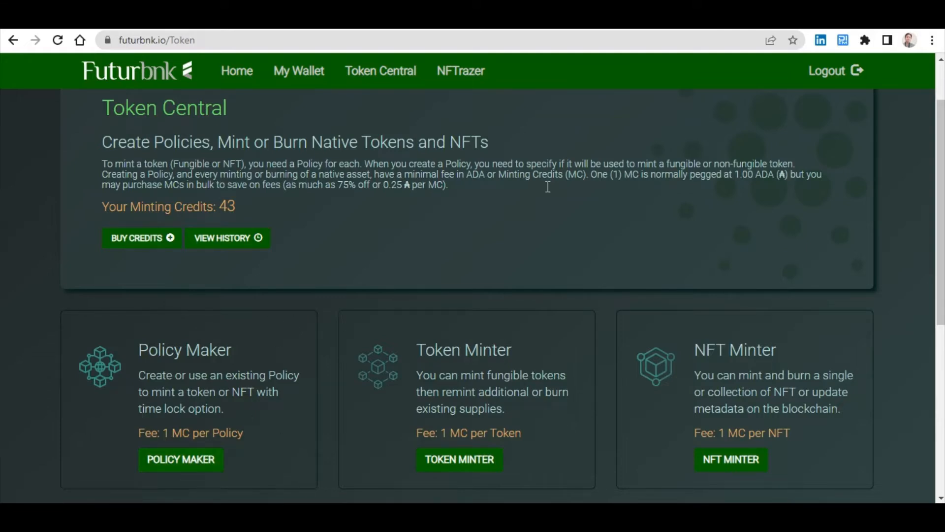
# Step: Read the Token Policy Primer, focusing on time locking a policy for fungible tokens
pyautogui.scroll(-7, 510, 236)
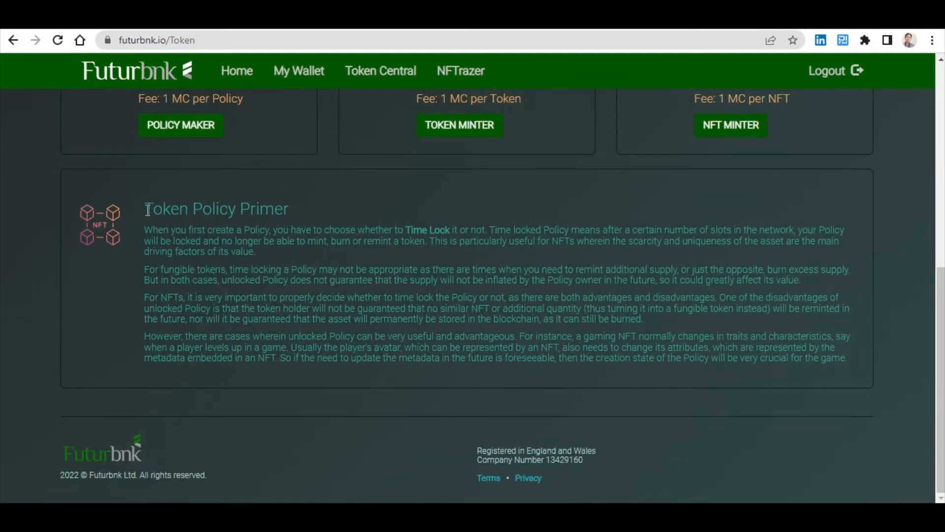
pyautogui.moveTo(145, 209); pyautogui.dragTo(288, 210)
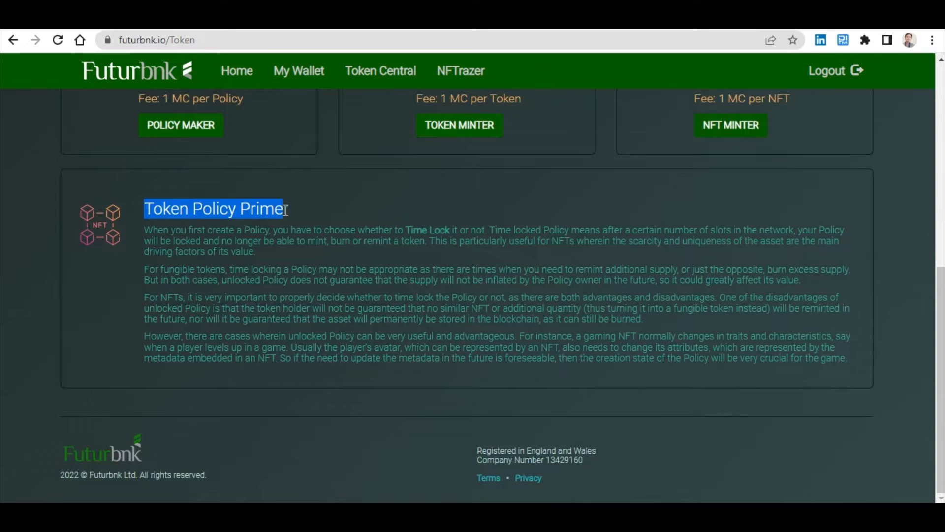
pyautogui.click(332, 204)
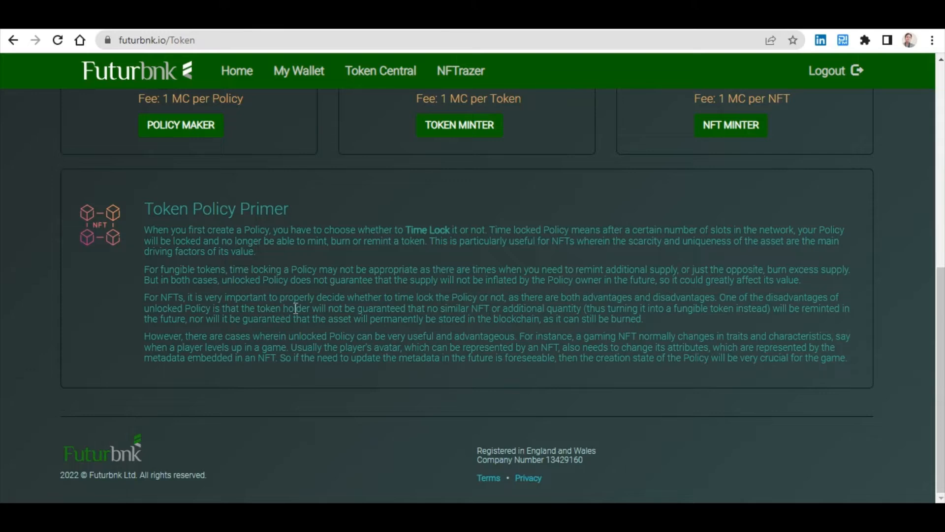
pyautogui.scroll(1, 306, 286)
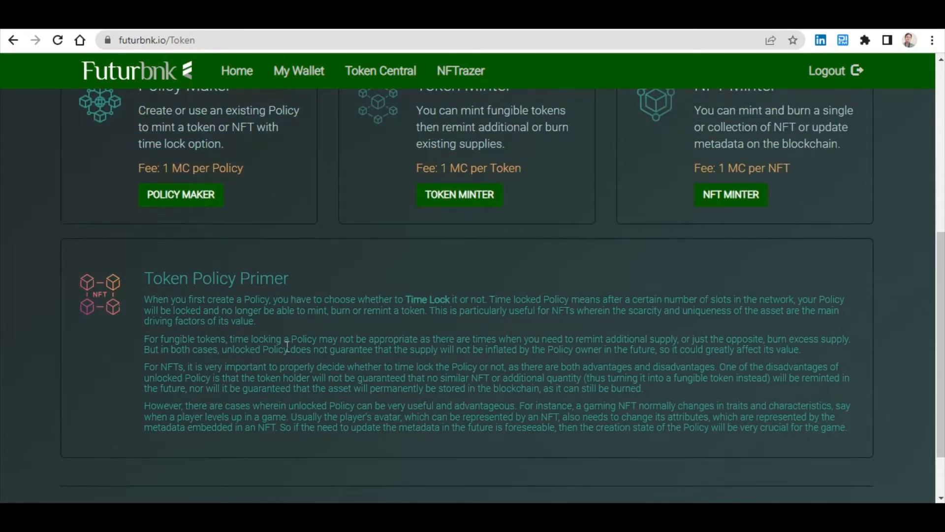
pyautogui.moveTo(232, 341); pyautogui.dragTo(318, 341)
pyautogui.click(342, 308)
pyautogui.moveTo(318, 342); pyautogui.dragTo(230, 340)
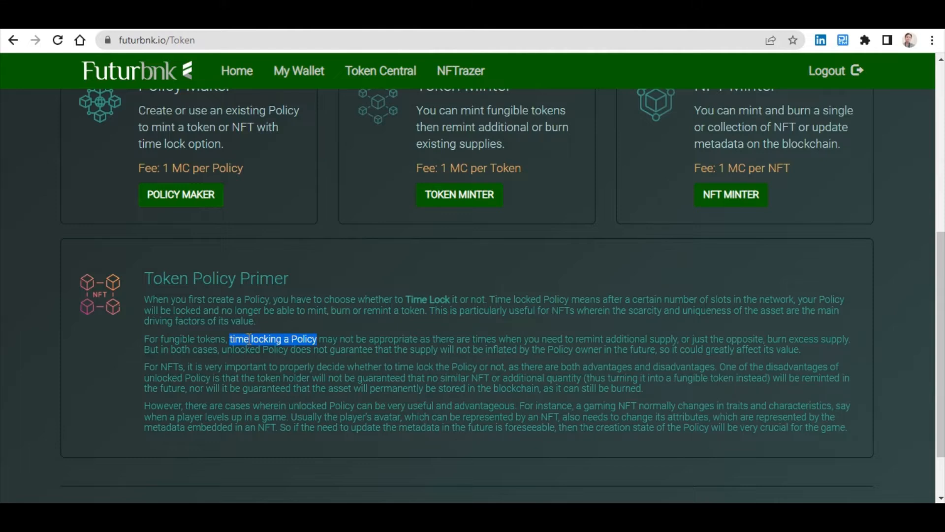
pyautogui.click(247, 340)
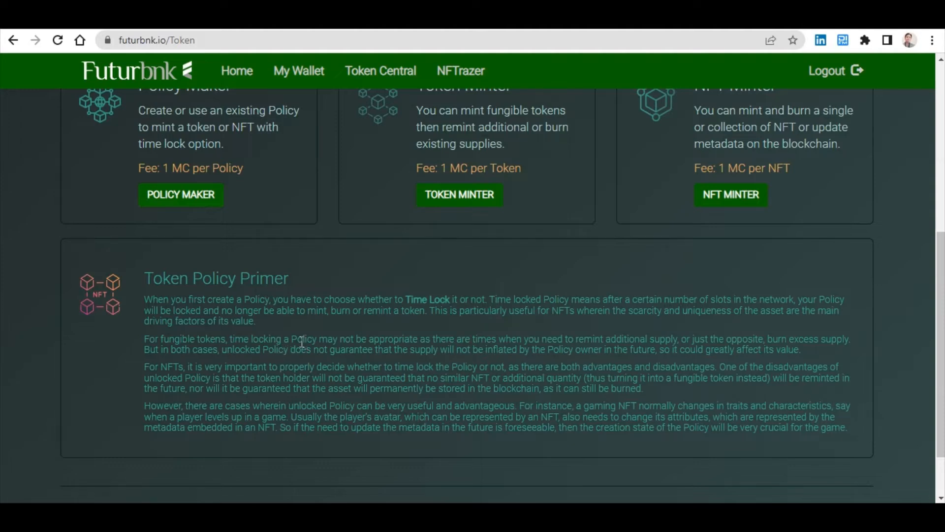
# Step: Examine the primer's gaming example about a player's avatar and compare it with the passage on time locking a policy
pyautogui.moveTo(291, 341); pyautogui.dragTo(317, 341)
pyautogui.moveTo(291, 417); pyautogui.dragTo(257, 419)
pyautogui.moveTo(403, 417); pyautogui.dragTo(339, 419)
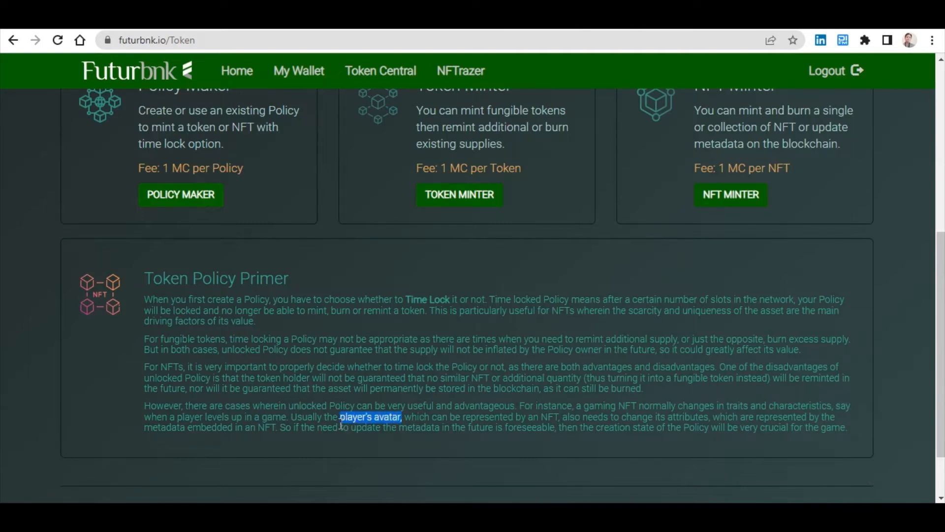
pyautogui.click(418, 418)
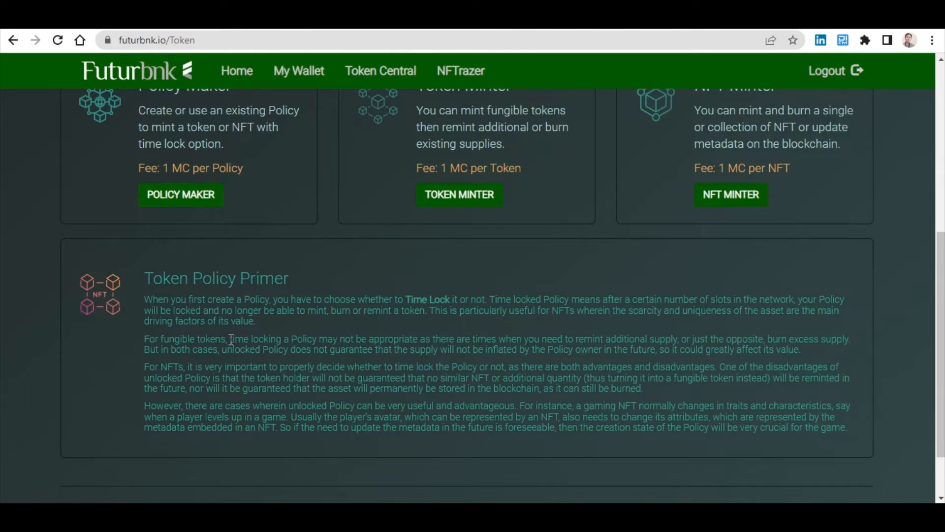
pyautogui.moveTo(229, 340); pyautogui.dragTo(318, 345)
pyautogui.click(348, 352)
# Step: Open the Policy Maker from Token Central to show the existing policies
pyautogui.scroll(3, 384, 369)
pyautogui.scroll(3, 369, 382)
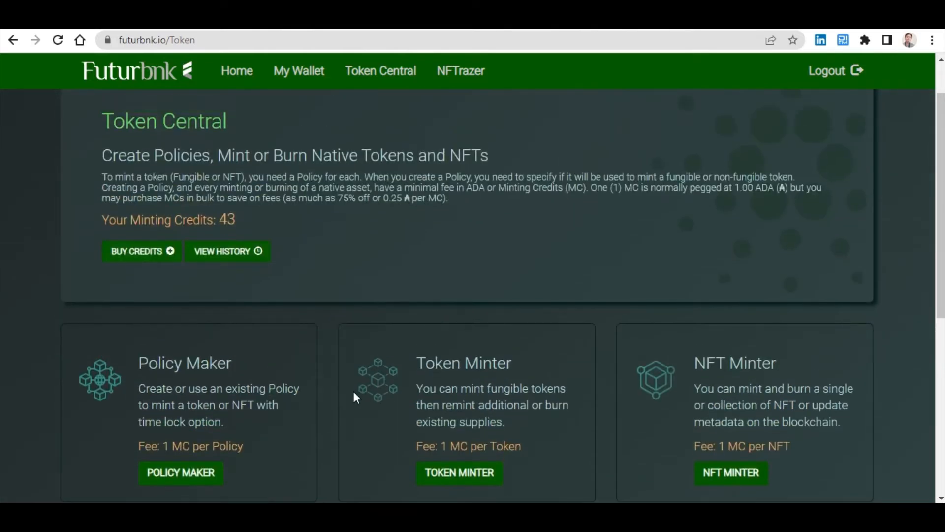
pyautogui.scroll(-1, 295, 409)
pyautogui.click(186, 406)
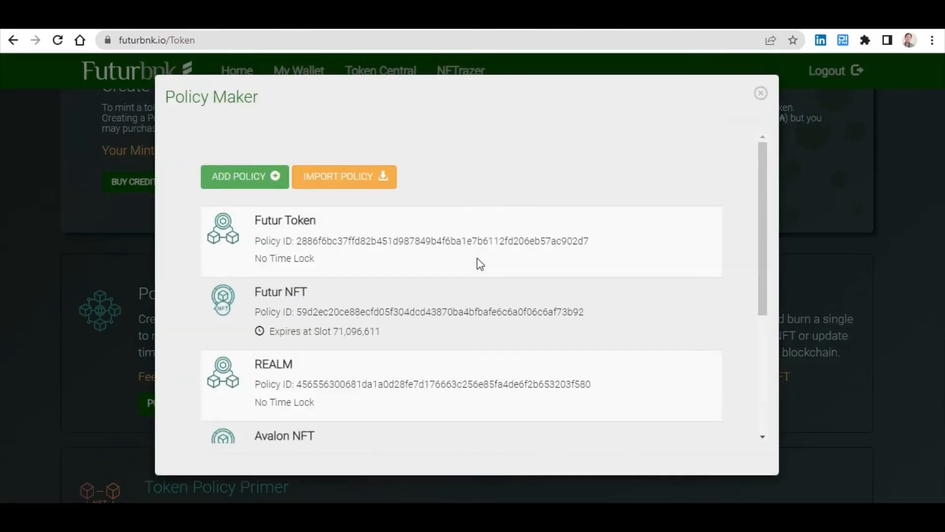
# Step: Start adding a policy meant for minting NFTs and name it Avalon NFT
pyautogui.click(243, 184)
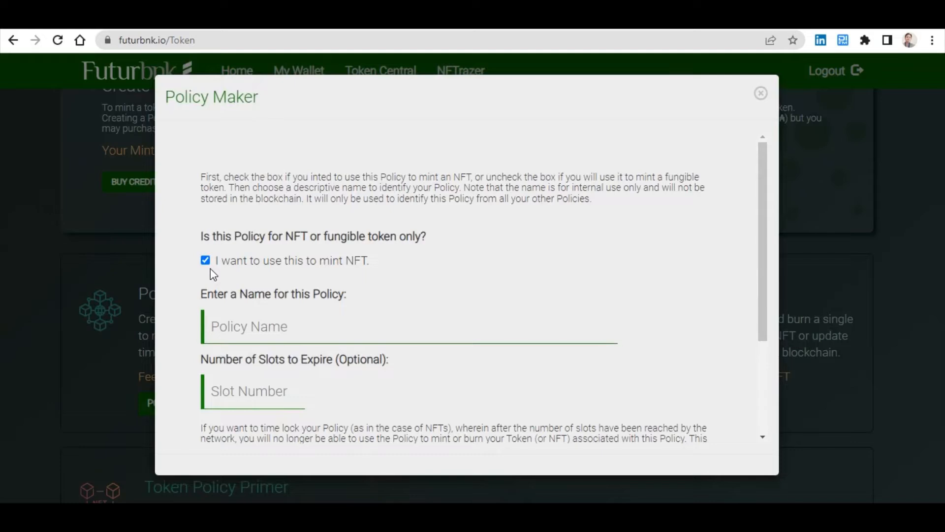
pyautogui.moveTo(215, 260); pyautogui.dragTo(371, 264)
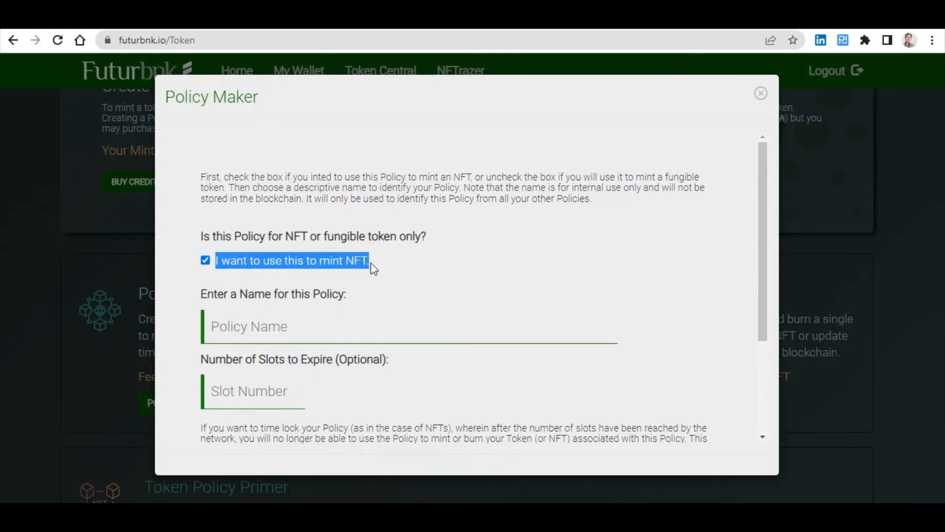
pyautogui.click(371, 262)
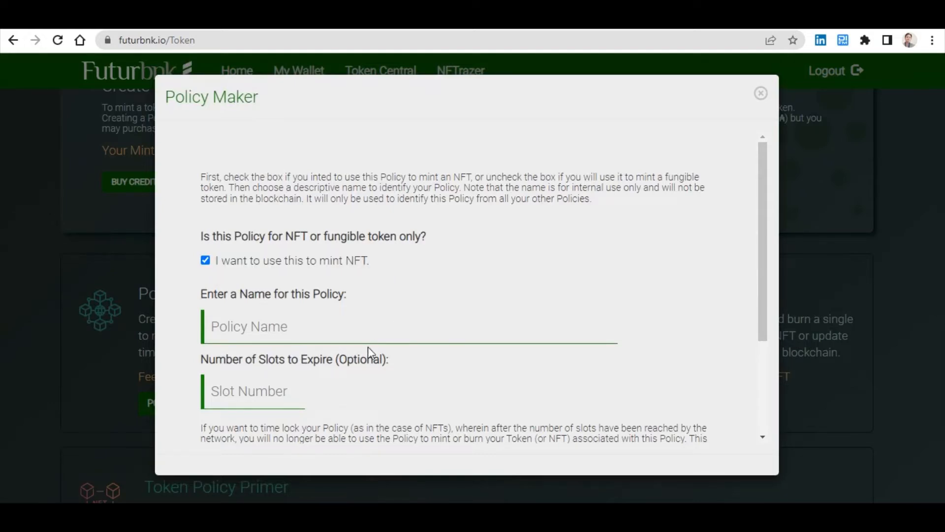
pyautogui.click(301, 330)
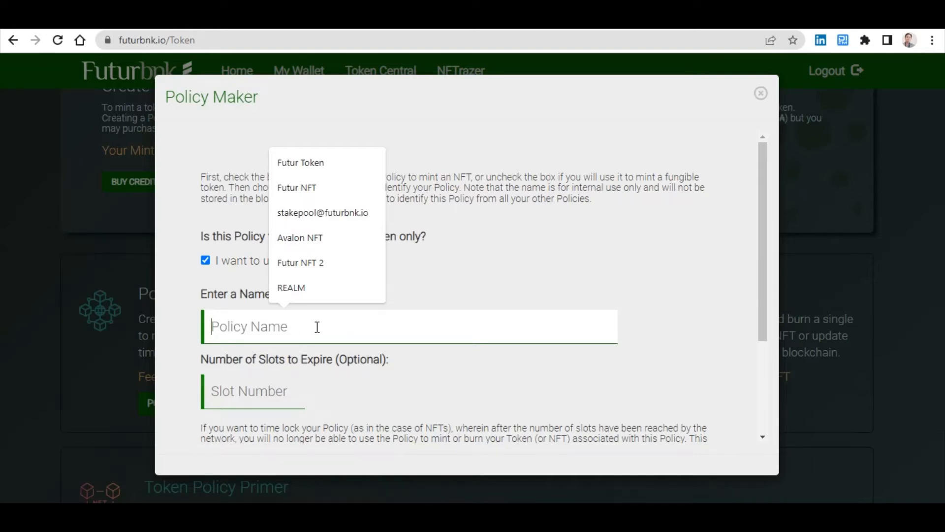
pyautogui.write('aVALON')
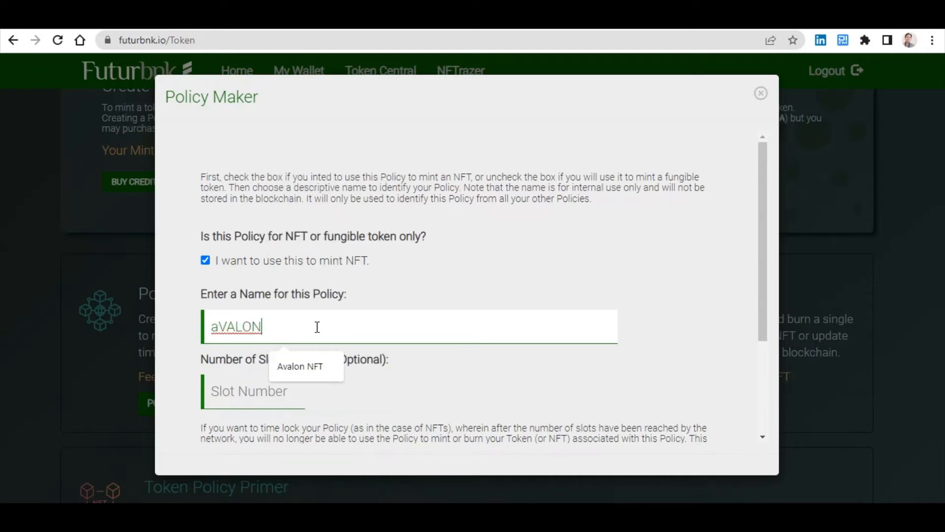
pyautogui.press('Down')
pyautogui.press('Return')
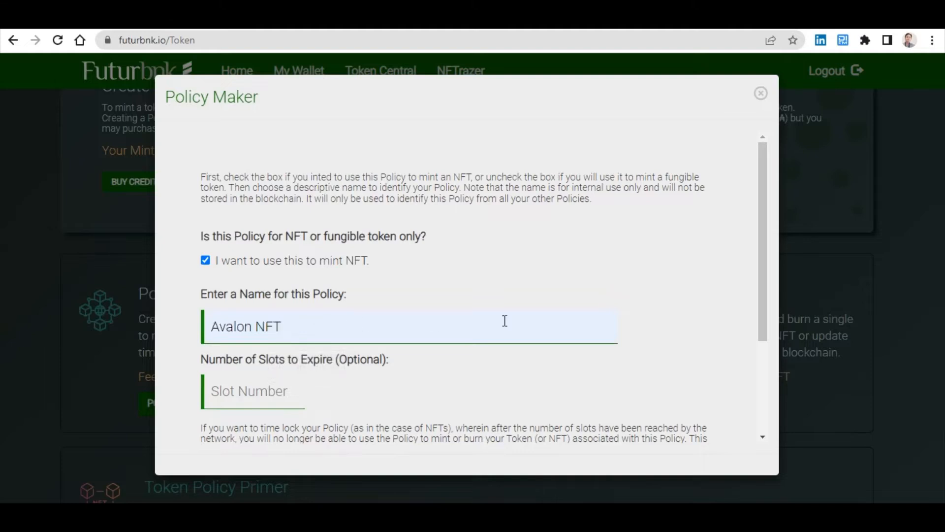
# Step: Set the number of slots to expire to 1000000 for the new policy, then return to the policy list without saving
pyautogui.click(274, 390)
pyautogui.scroll(-1, 459, 329)
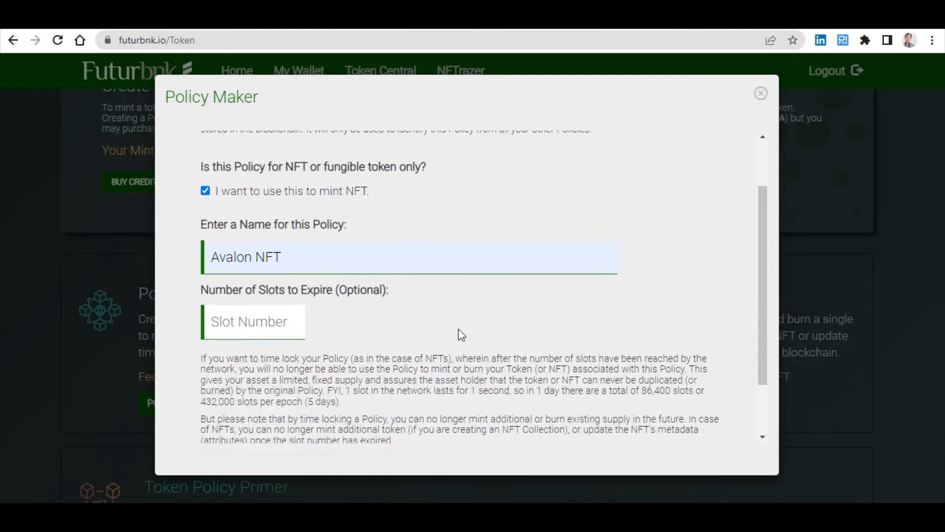
pyautogui.click(494, 327)
pyautogui.click(244, 326)
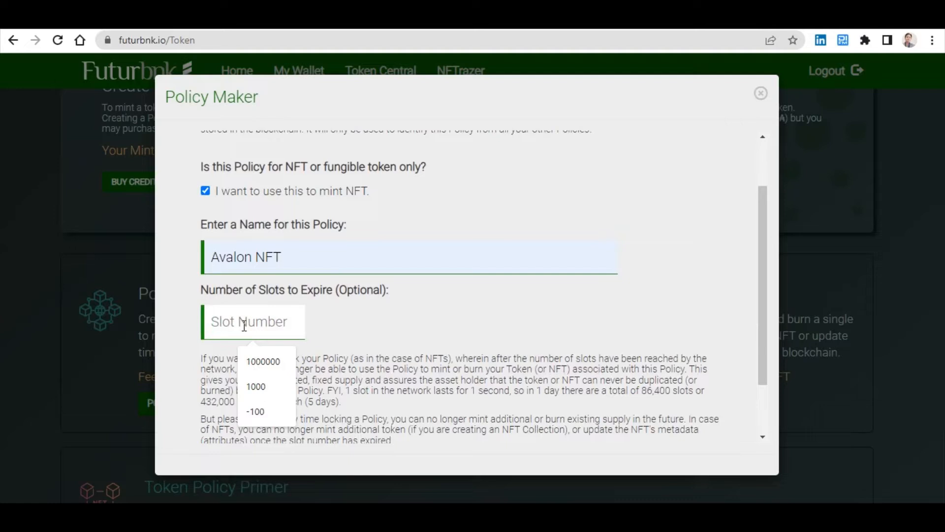
pyautogui.click(258, 364)
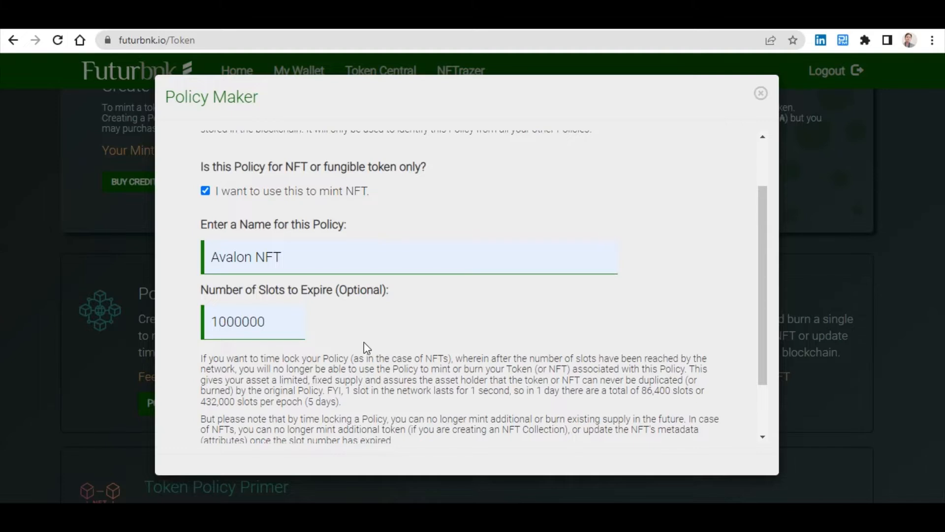
pyautogui.scroll(-1, 361, 344)
pyautogui.scroll(1, 346, 343)
pyautogui.scroll(-1, 347, 336)
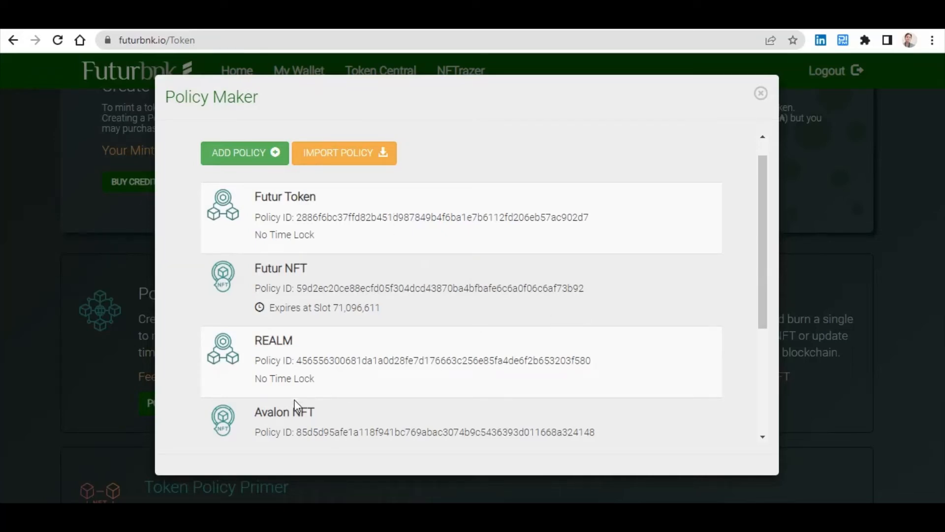
# Step: Examine the existing Avalon NFT policy and its policy ID in the list, and close the Policy Maker
pyautogui.moveTo(255, 416); pyautogui.dragTo(590, 266)
pyautogui.scroll(4, 625, 357)
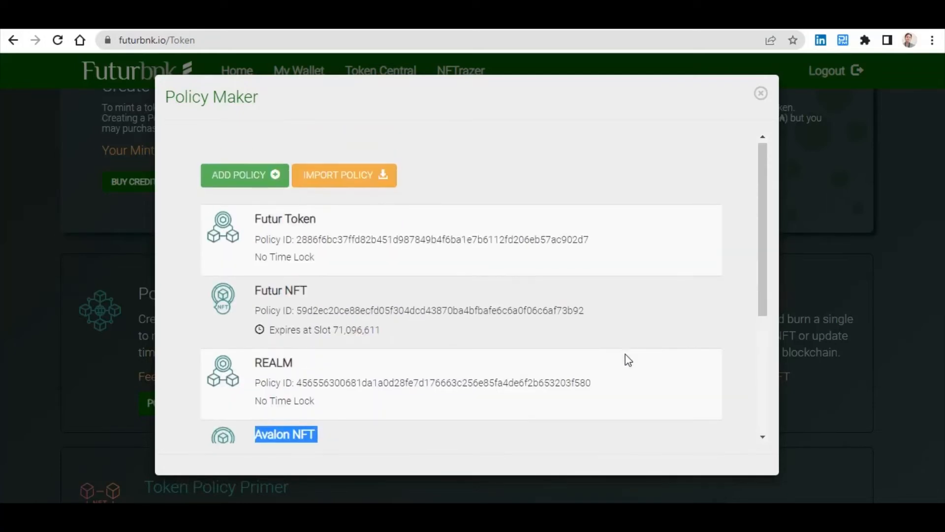
pyautogui.scroll(-2, 624, 357)
pyautogui.click(603, 389)
pyautogui.moveTo(595, 385); pyautogui.dragTo(255, 387)
pyautogui.scroll(1, 462, 327)
pyautogui.scroll(1, 462, 327)
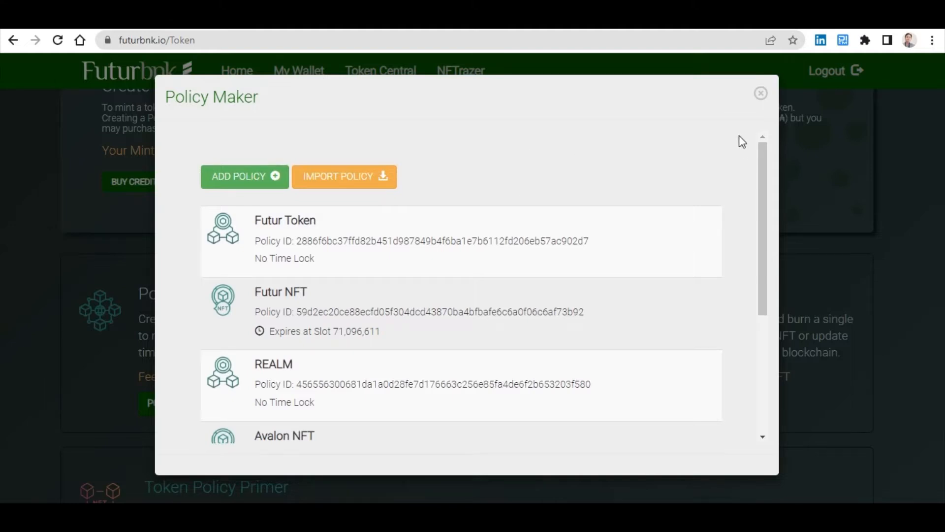
pyautogui.click(761, 93)
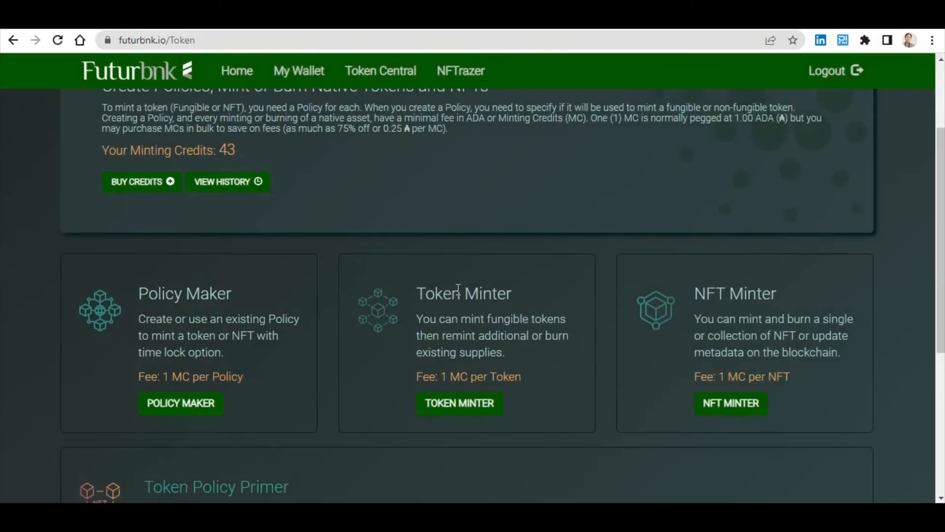
# Step: Open the NFT Minter and read its introductory notes on minting requirements and metadata
pyautogui.click(732, 409)
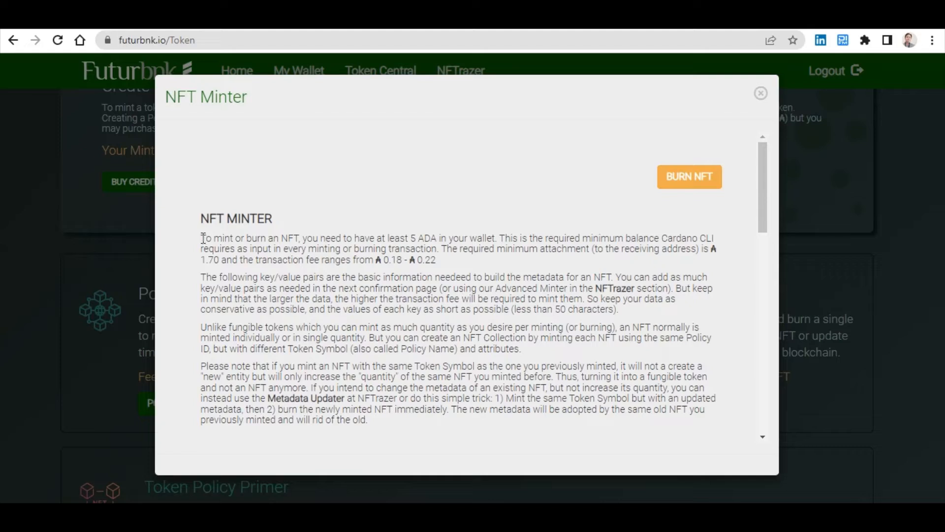
pyautogui.moveTo(203, 238); pyautogui.dragTo(320, 327)
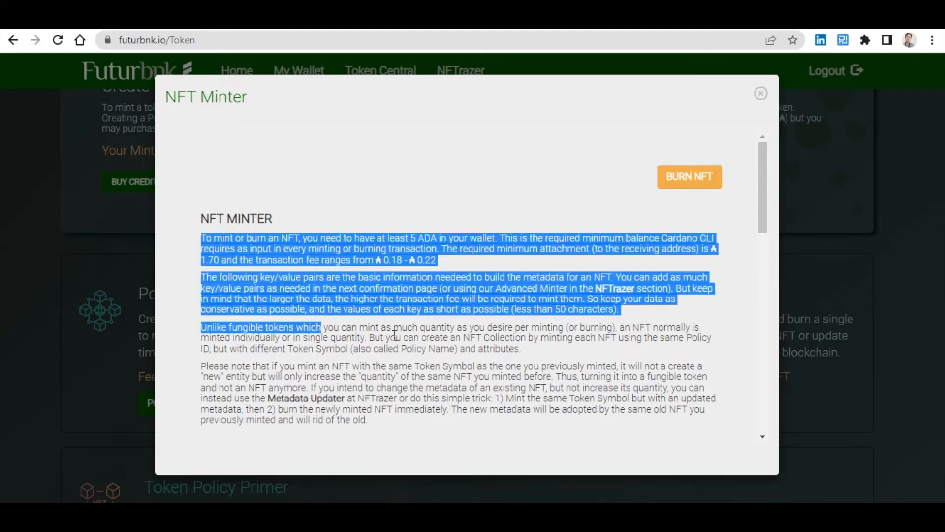
pyautogui.scroll(-1, 393, 333)
pyautogui.click(413, 310)
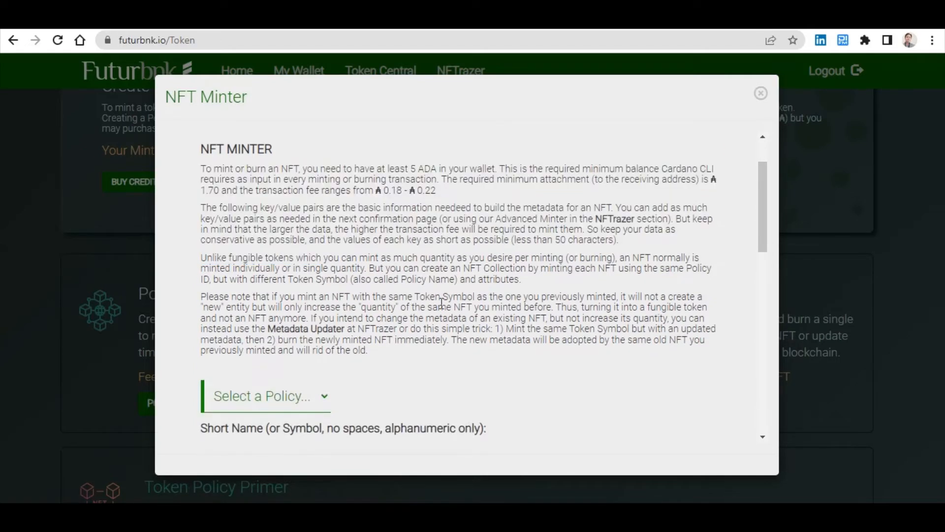
# Step: Choose the Avalon NFT policy for the NFT being minted
pyautogui.moveTo(761, 208); pyautogui.dragTo(754, 274)
pyautogui.click(293, 162)
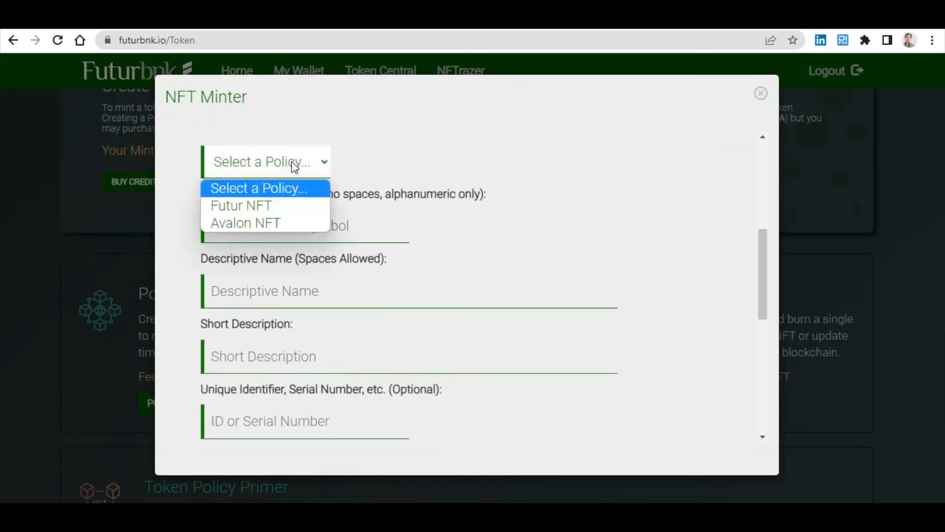
pyautogui.click(249, 225)
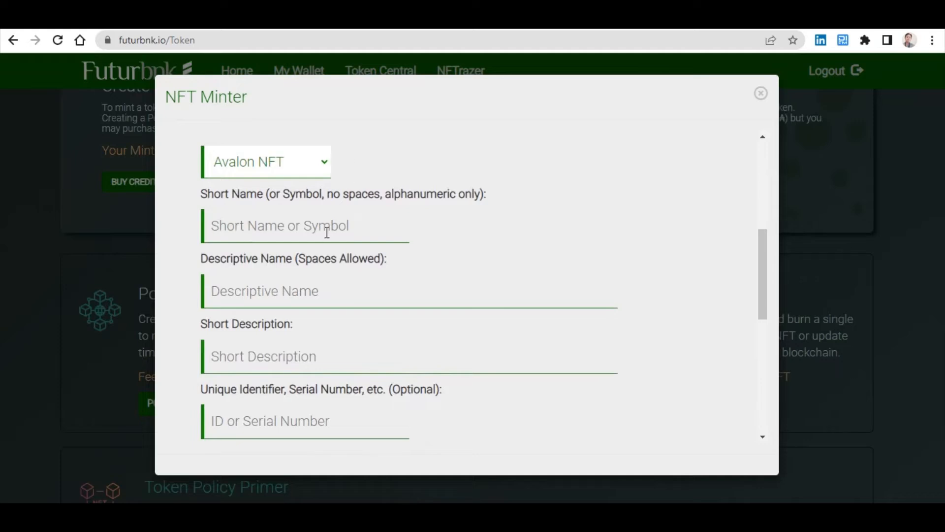
# Step: Check the short name's format rule and enter AvalonNFT as the NFT's short name
pyautogui.click(306, 225)
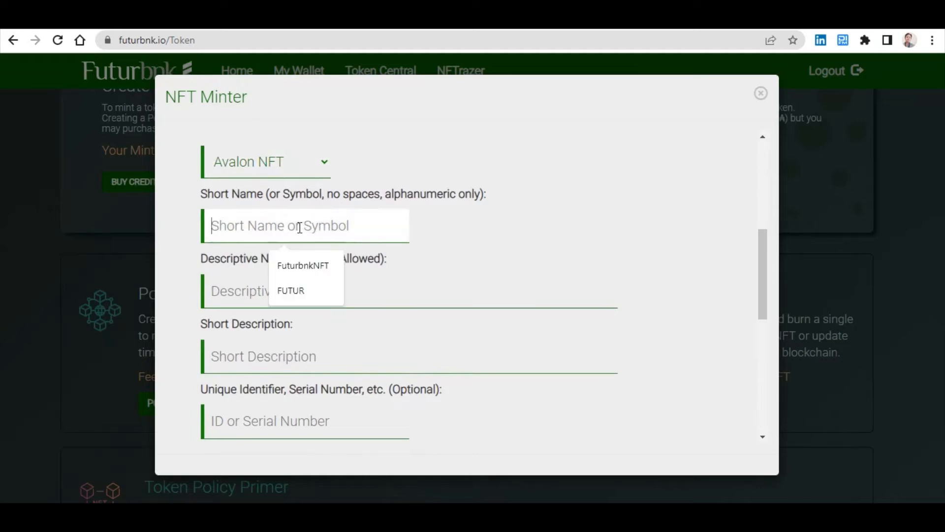
pyautogui.click(492, 231)
pyautogui.click(253, 232)
pyautogui.moveTo(386, 194); pyautogui.dragTo(456, 200)
pyautogui.moveTo(334, 194); pyautogui.dragTo(449, 195)
pyautogui.click(285, 227)
pyautogui.write('A')
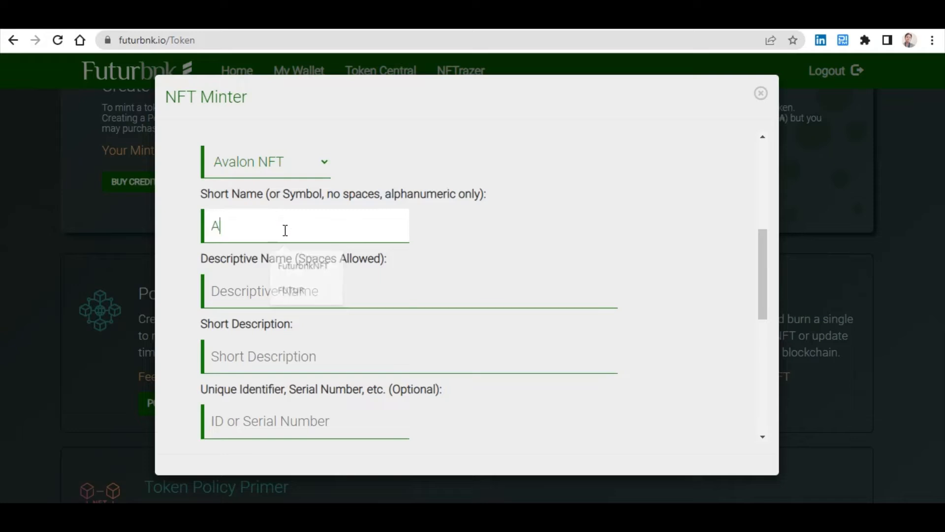
pyautogui.write('valon')
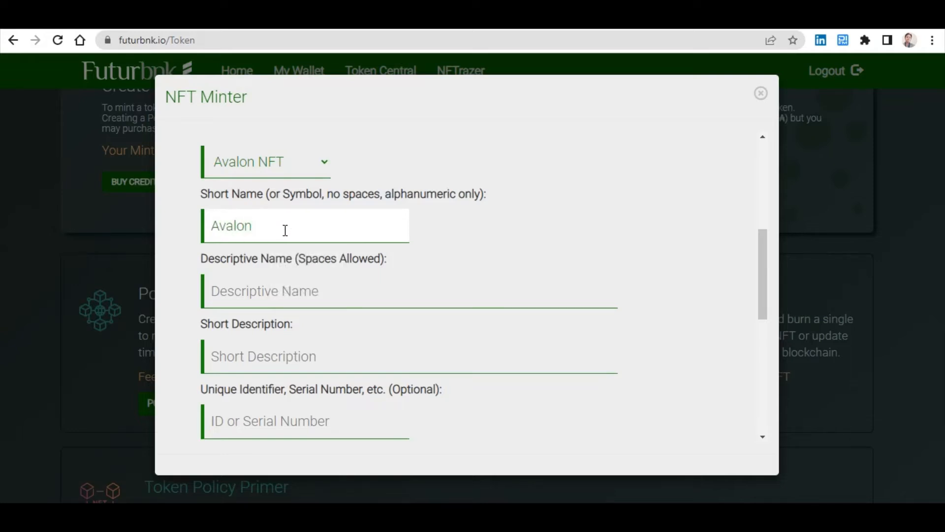
pyautogui.write('NFT')
# Step: Enter Avalon NFT as the NFT's descriptive name
pyautogui.click(315, 298)
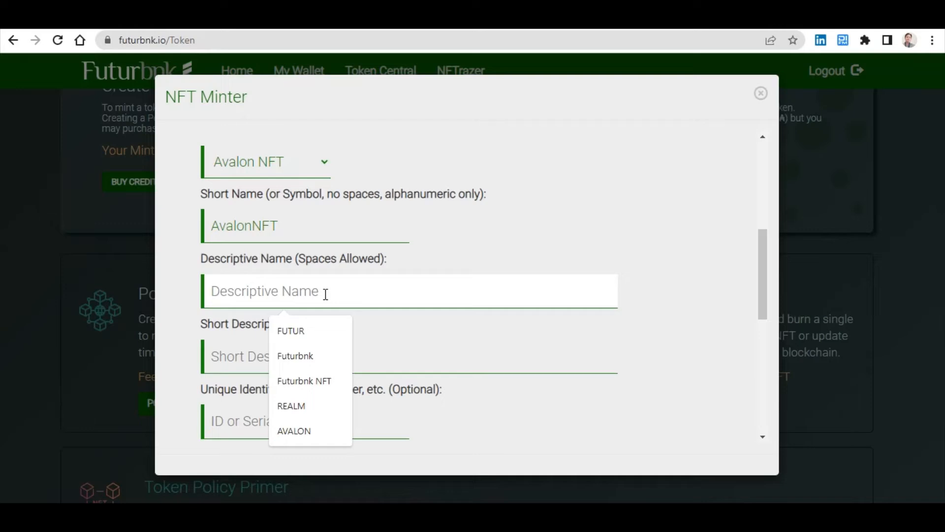
pyautogui.click(639, 261)
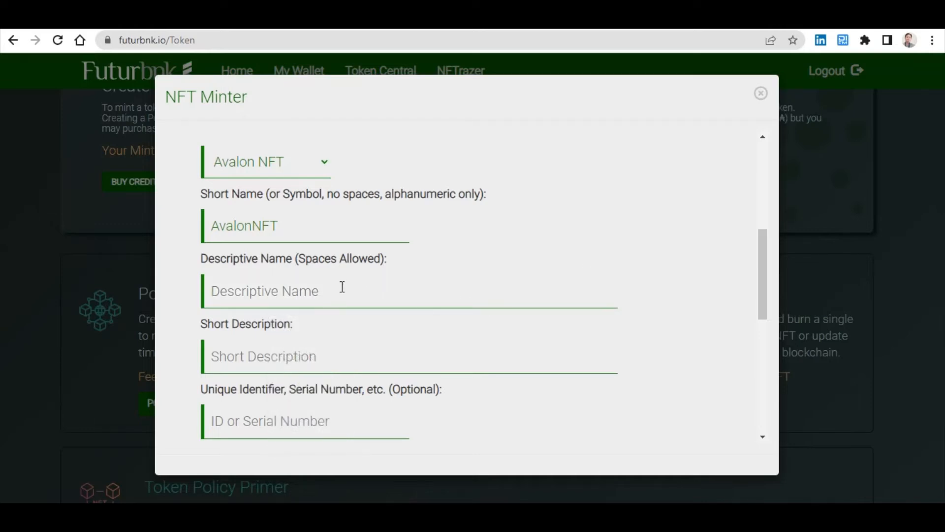
pyautogui.click(326, 291)
pyautogui.write('The ')
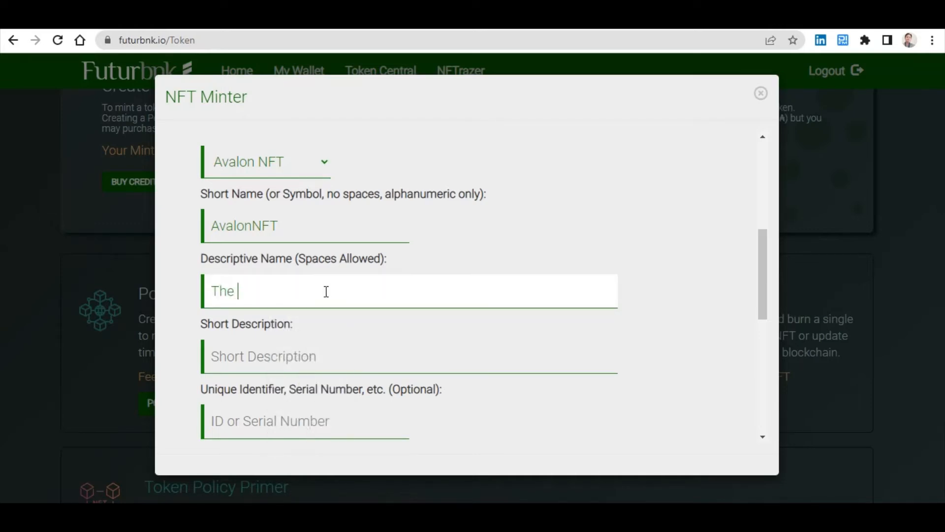
pyautogui.write('Avalon NFT')
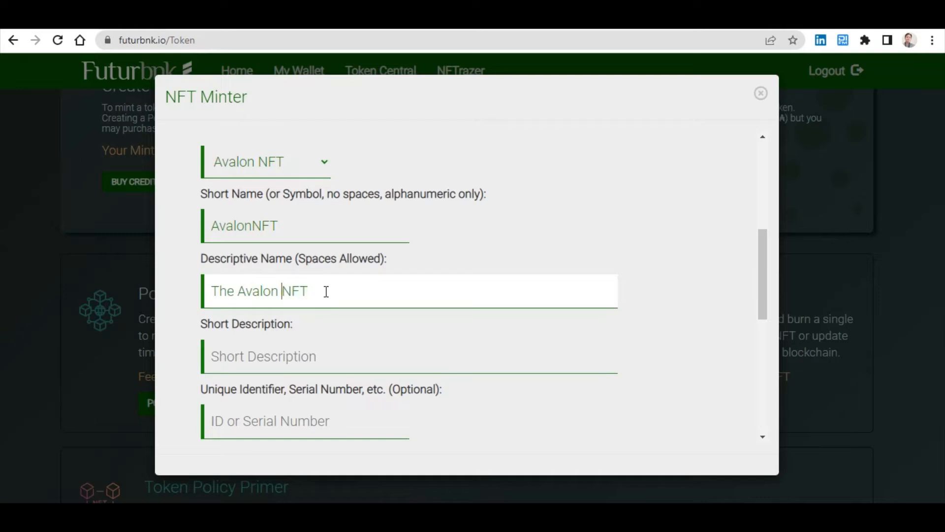
pyautogui.hotkey('ctrl', 'Left')
pyautogui.press('BackSpace')
pyautogui.press('BackSpace')
pyautogui.press('BackSpace')
pyautogui.press('BackSpace')
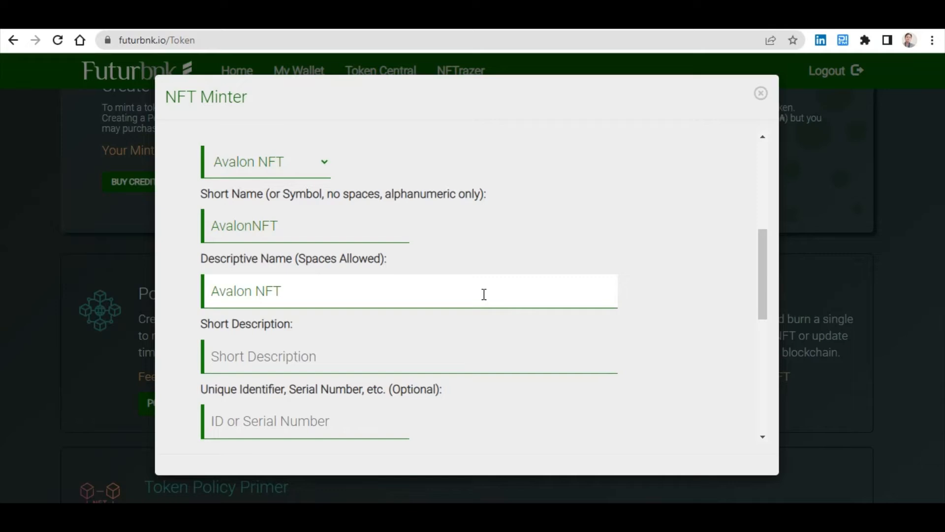
# Step: Enter "Knights of Avalon, Order of the White Lily" as the NFT's short description
pyautogui.scroll(-1, 664, 340)
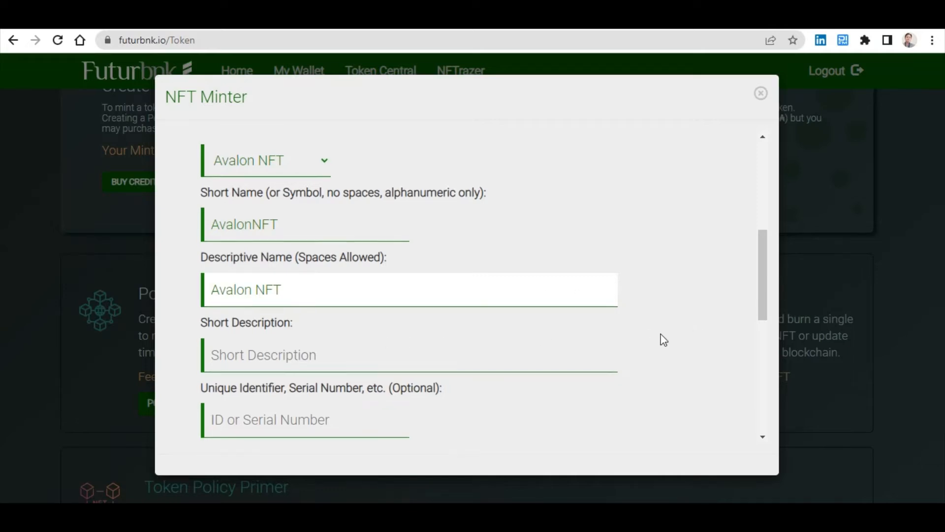
pyautogui.click(291, 288)
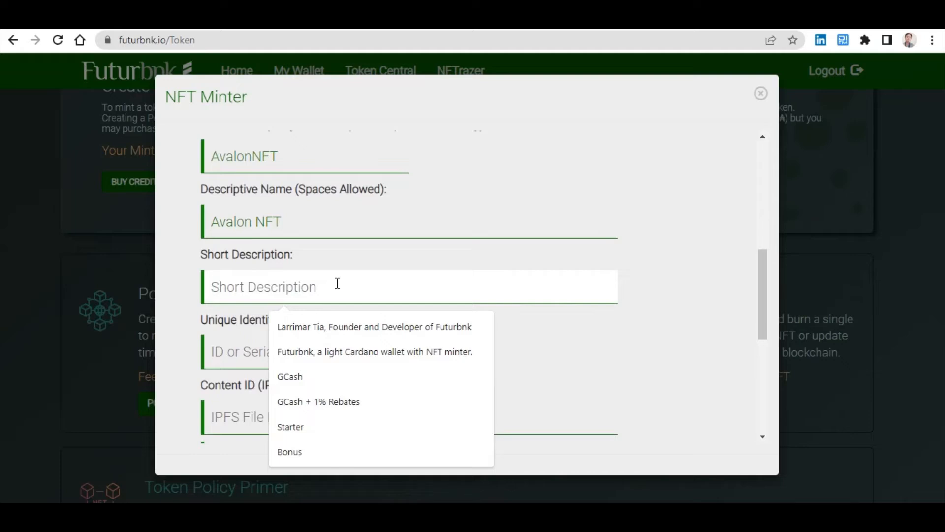
pyautogui.write('Kn')
pyautogui.press('BackSpace')
pyautogui.write('night')
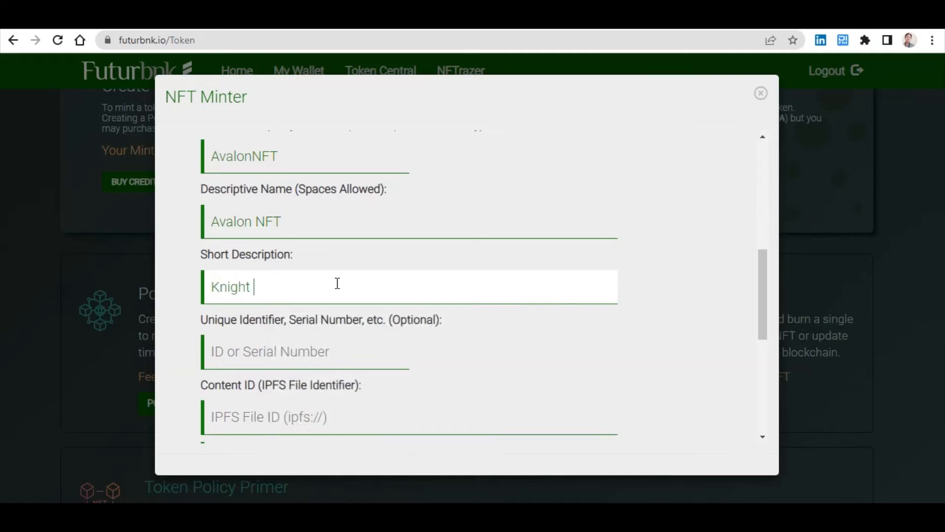
pyautogui.press('BackSpace')
pyautogui.write('s of Avalon, ')
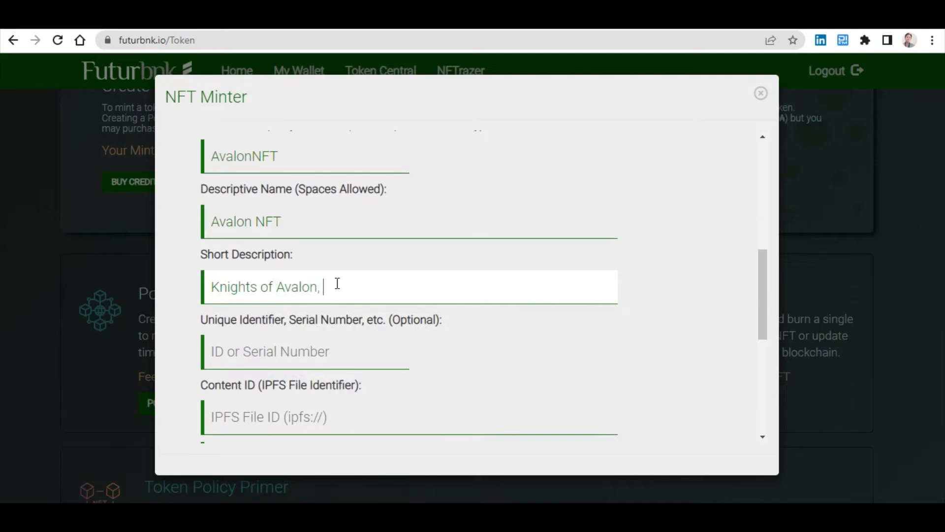
pyautogui.write('Order of the Whiote')
pyautogui.press('BackSpace')
pyautogui.press('BackSpace')
pyautogui.press('BackSpace')
pyautogui.press('BackSpace')
pyautogui.write('te ')
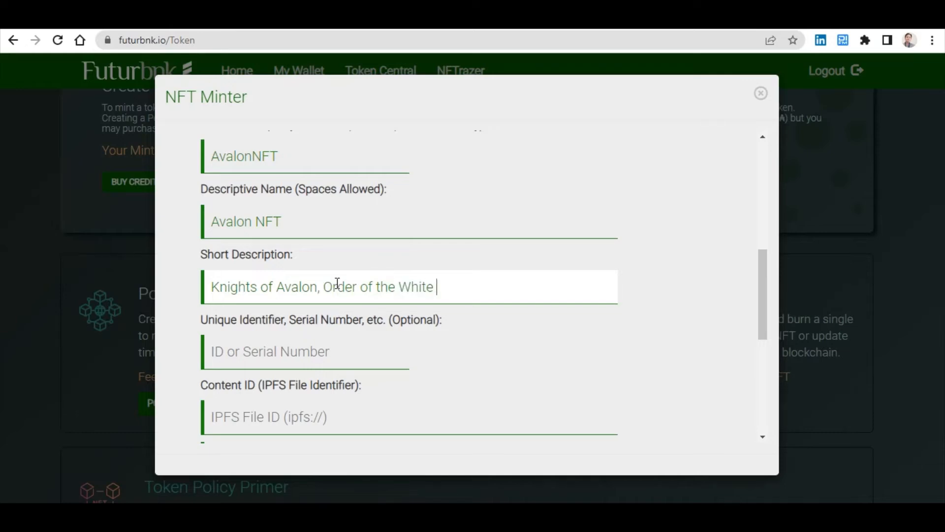
pyautogui.write('Lily')
pyautogui.click(332, 347)
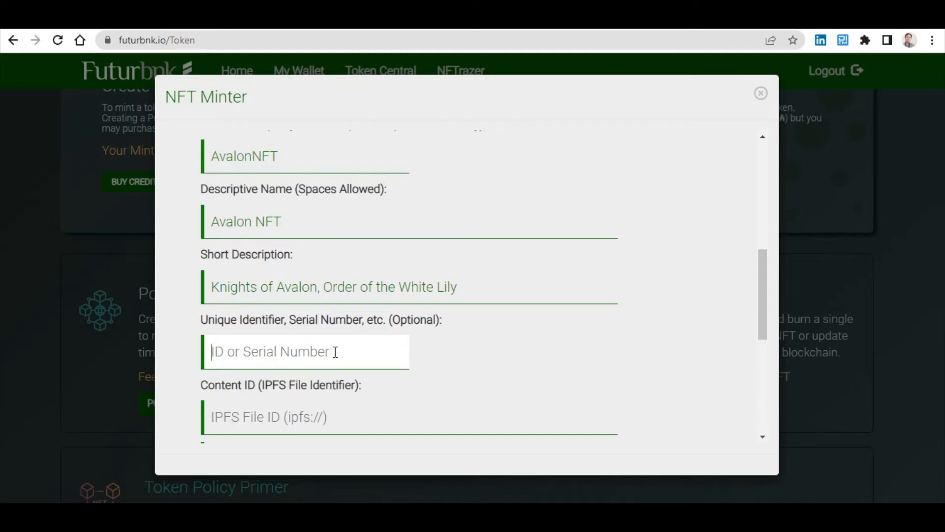
pyautogui.write('20')
pyautogui.press('Down')
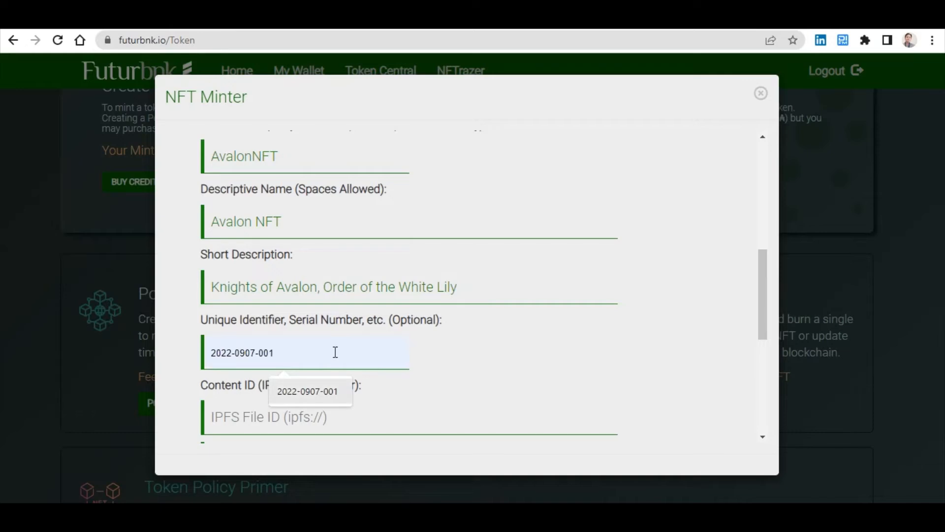
pyautogui.click(318, 382)
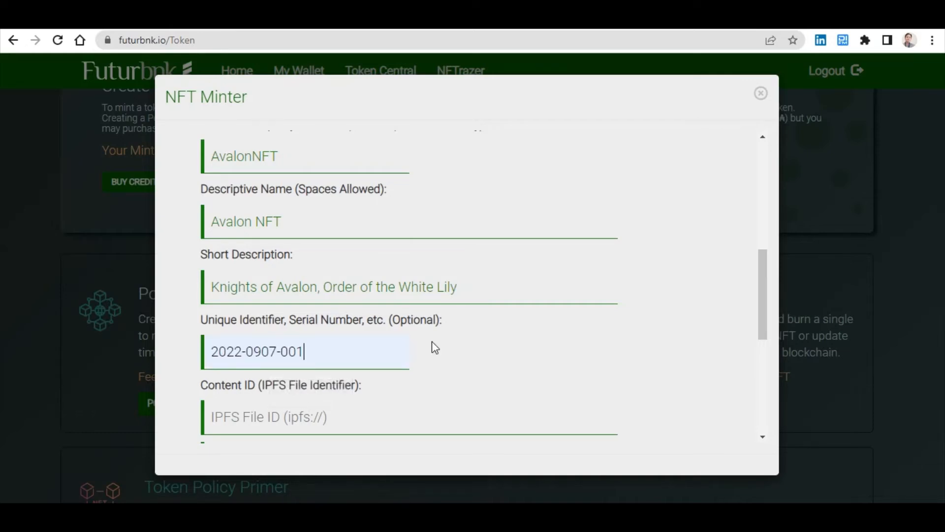
pyautogui.scroll(-3, 435, 348)
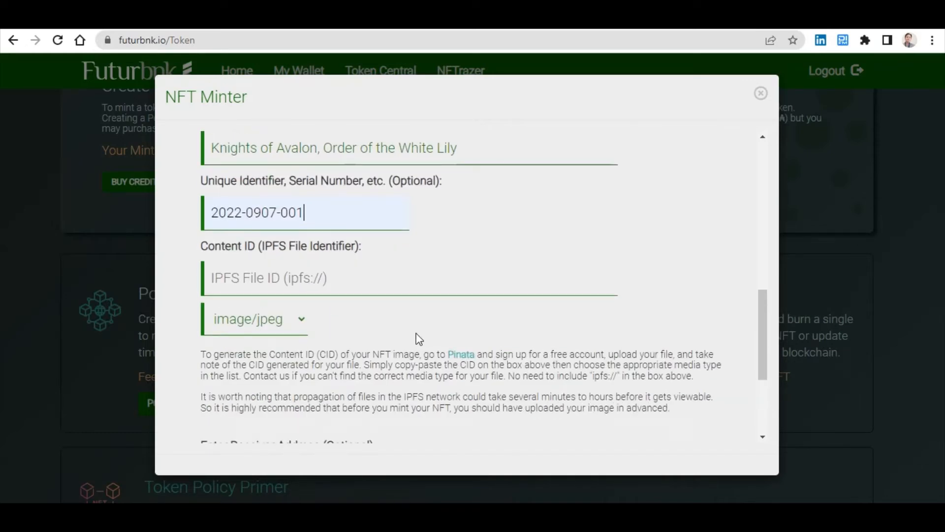
# Step: Copy the CID of the "Knights of Avalon - Order of the White Lily" file from Pinata into the NFT's Content ID
pyautogui.click(337, 281)
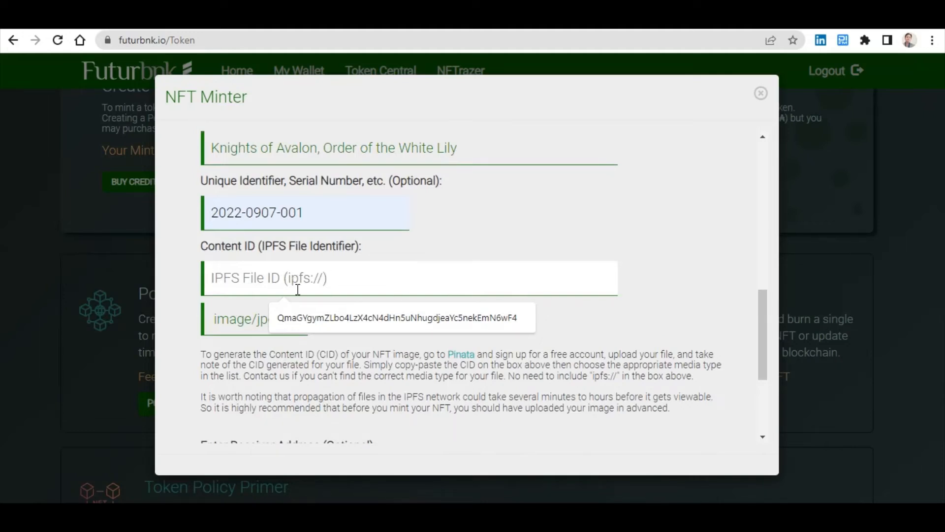
pyautogui.hotkey('ctrl', 'Tab')
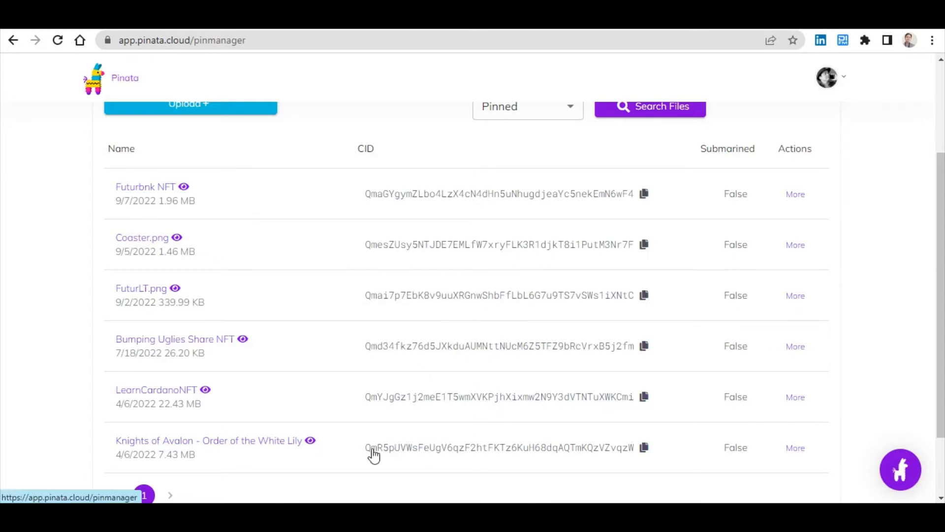
pyautogui.click(644, 447)
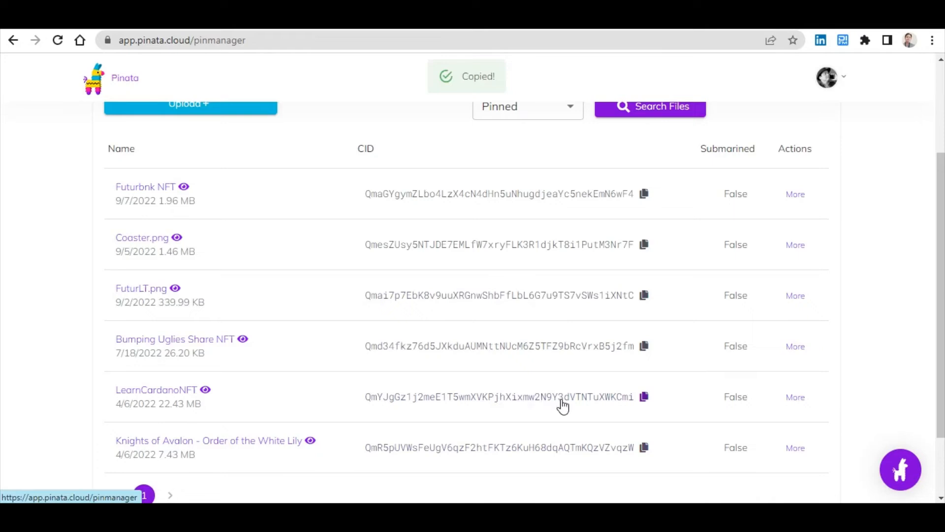
pyautogui.hotkey('ctrl', 'shift', 'Tab')
pyautogui.click(324, 278)
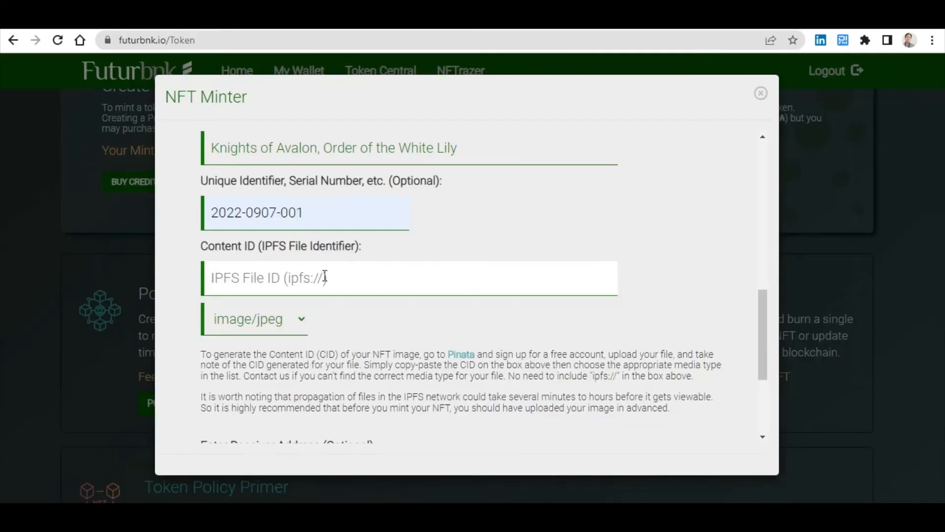
pyautogui.hotkey('ctrl', 'v')
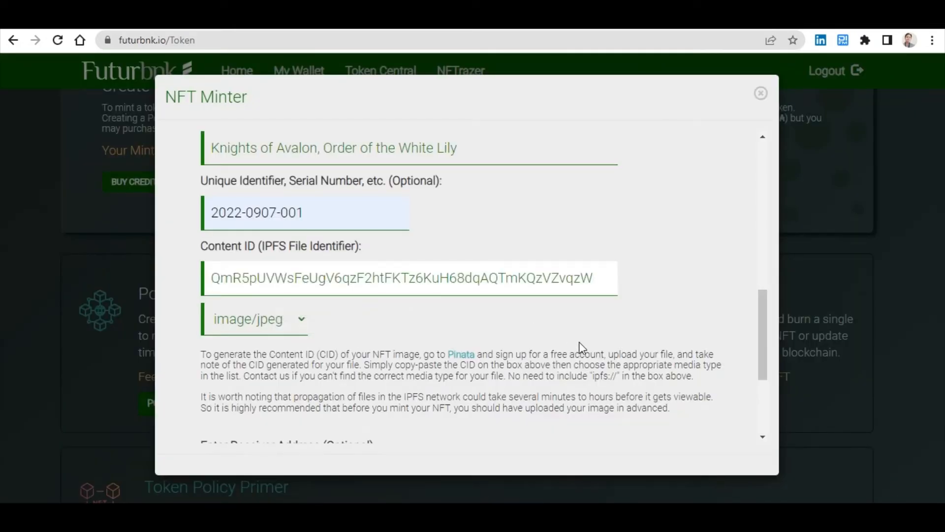
pyautogui.click(436, 313)
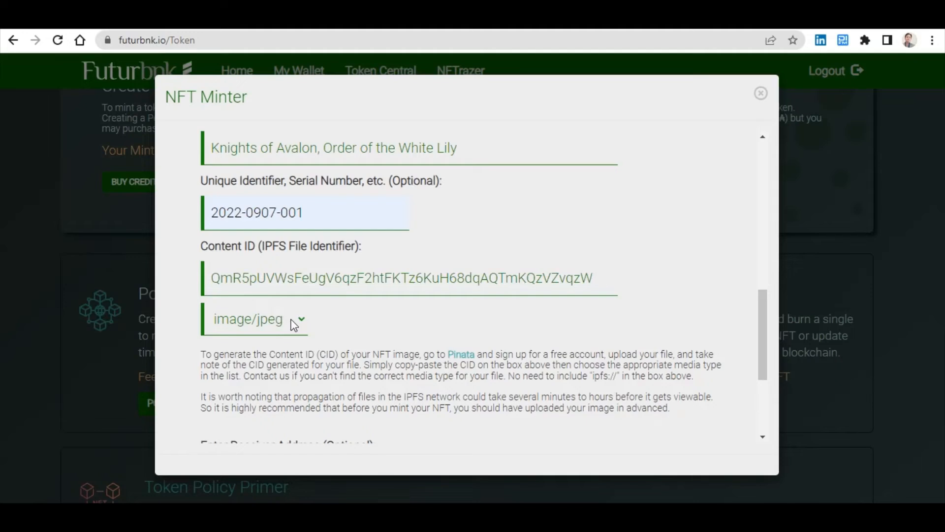
# Step: Set the NFT file's media type to image/png and review the completed form entries
pyautogui.click(291, 320)
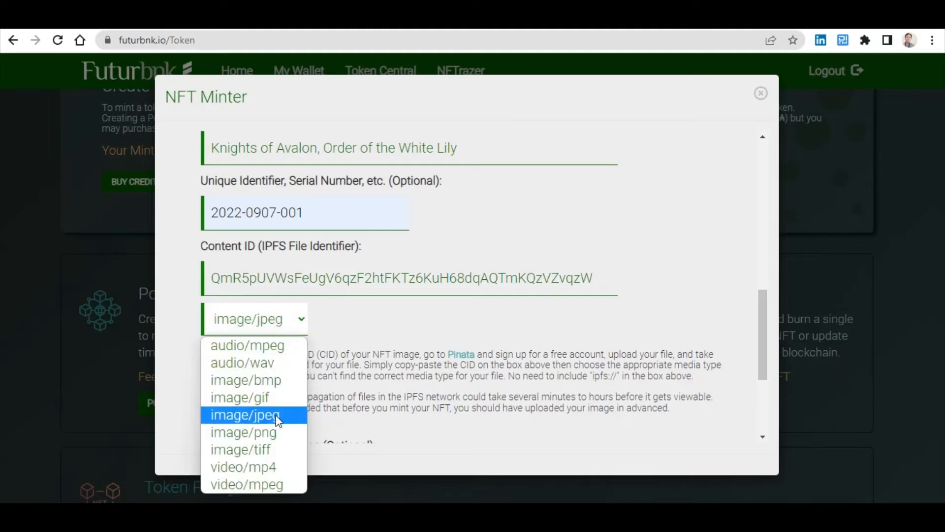
pyautogui.click(249, 434)
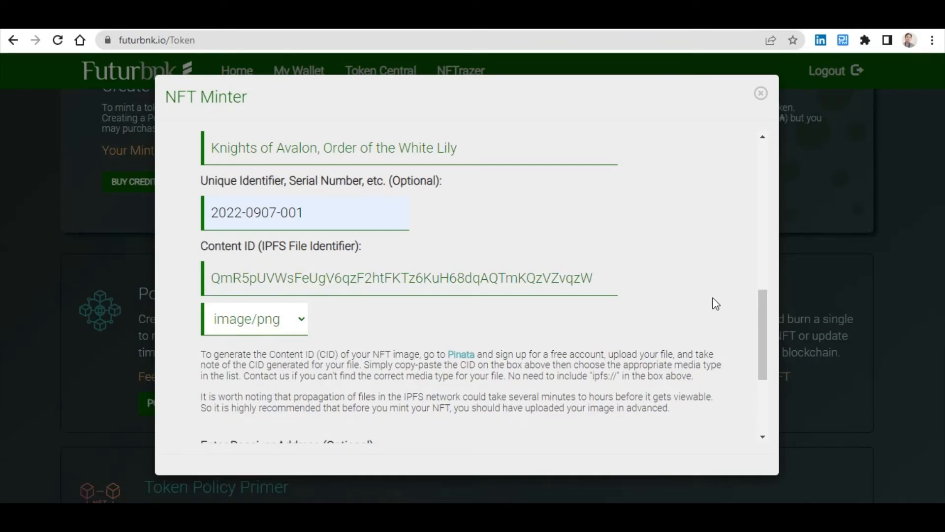
pyautogui.scroll(-3, 715, 305)
pyautogui.scroll(-1, 711, 298)
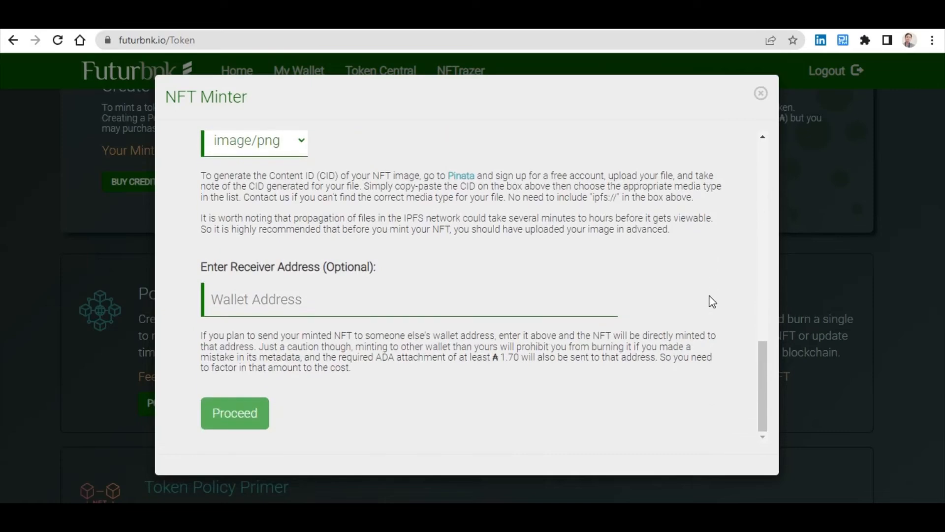
pyautogui.scroll(6, 709, 295)
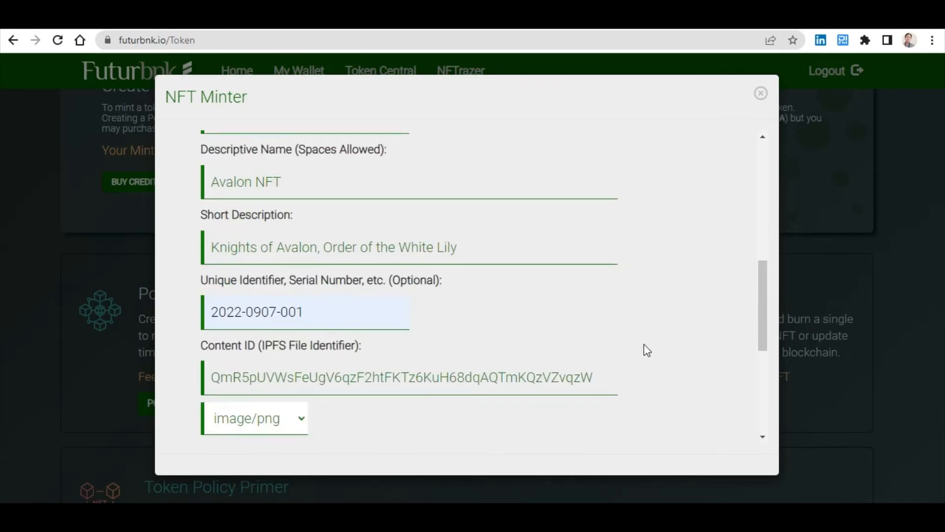
pyautogui.scroll(4, 636, 351)
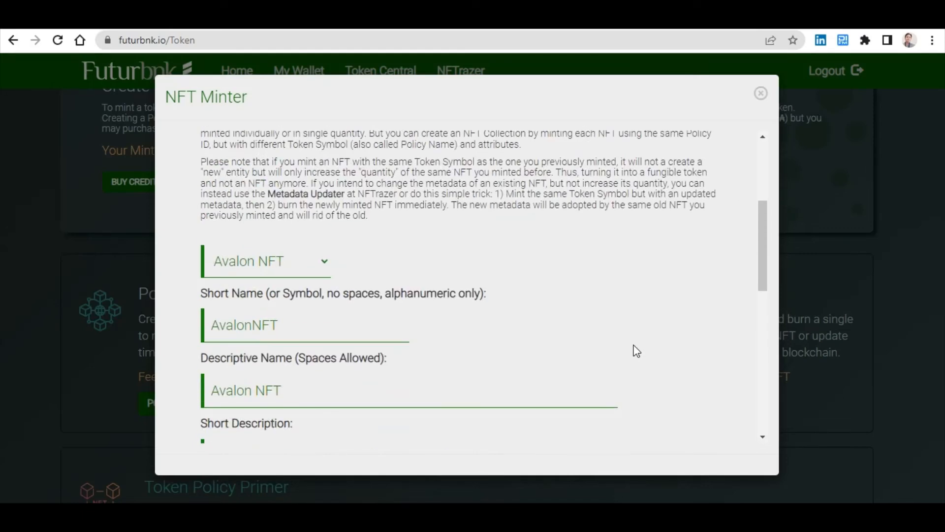
pyautogui.scroll(-4, 636, 349)
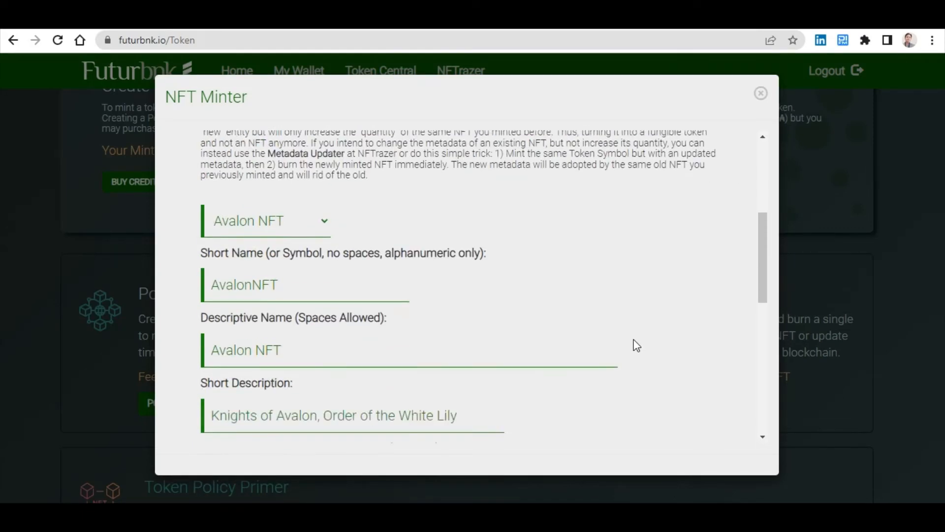
pyautogui.scroll(-5, 637, 345)
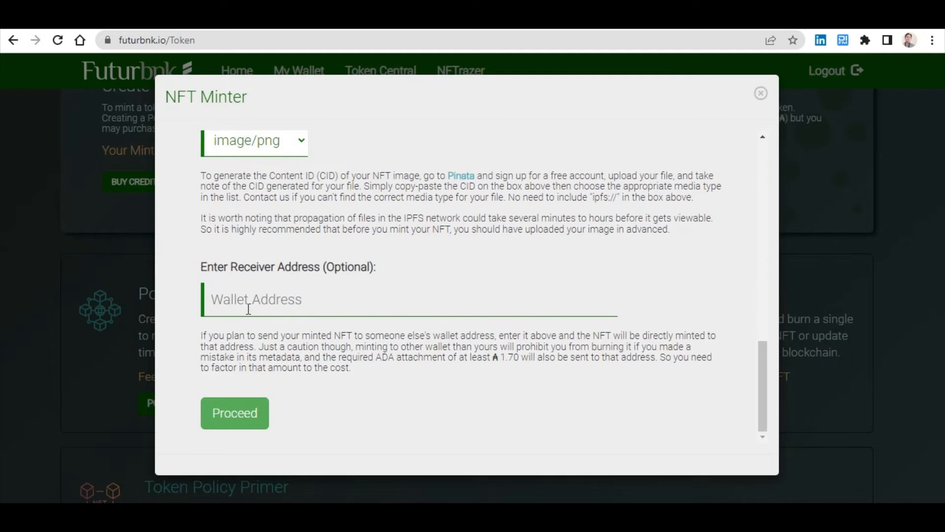
# Step: Read the optional receiver address notes on the ADA attachment, leave the address empty and proceed to the metadata confirmation
pyautogui.moveTo(232, 267); pyautogui.dragTo(324, 266)
pyautogui.click(290, 308)
pyautogui.click(479, 248)
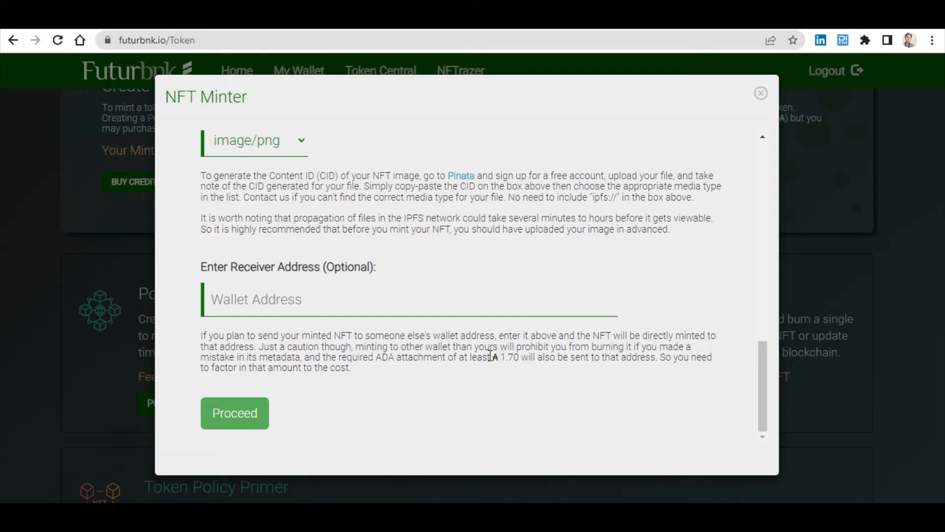
pyautogui.moveTo(519, 359); pyautogui.dragTo(497, 361)
pyautogui.click(455, 356)
pyautogui.moveTo(501, 357); pyautogui.dragTo(518, 358)
pyautogui.click(370, 366)
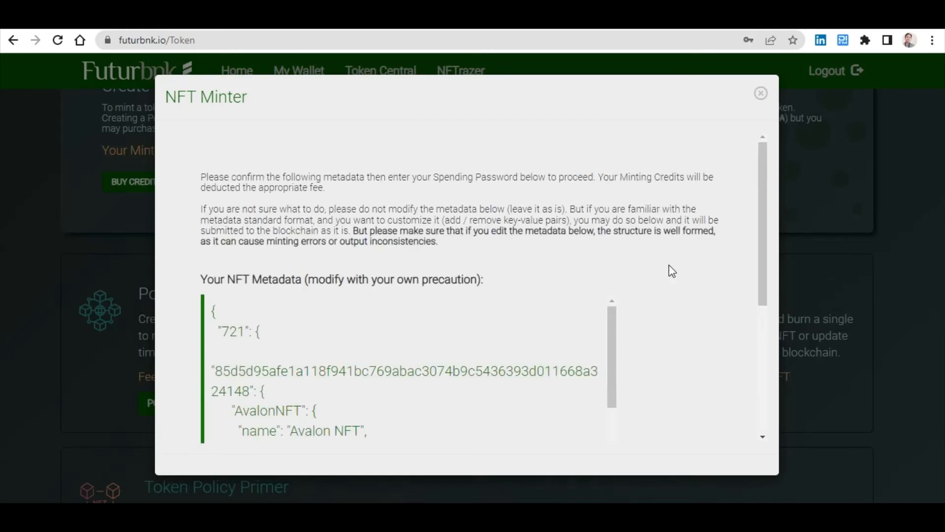
# Step: Review the generated NFT metadata from the policy ID down to the id entry, along with the confirmation instructions
pyautogui.scroll(-3, 672, 271)
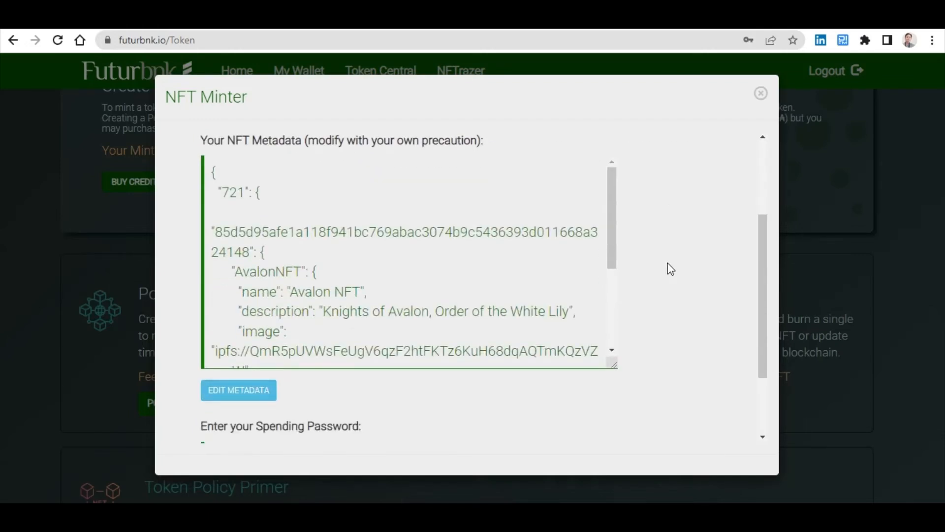
pyautogui.scroll(3, 670, 268)
pyautogui.scroll(-5, 668, 267)
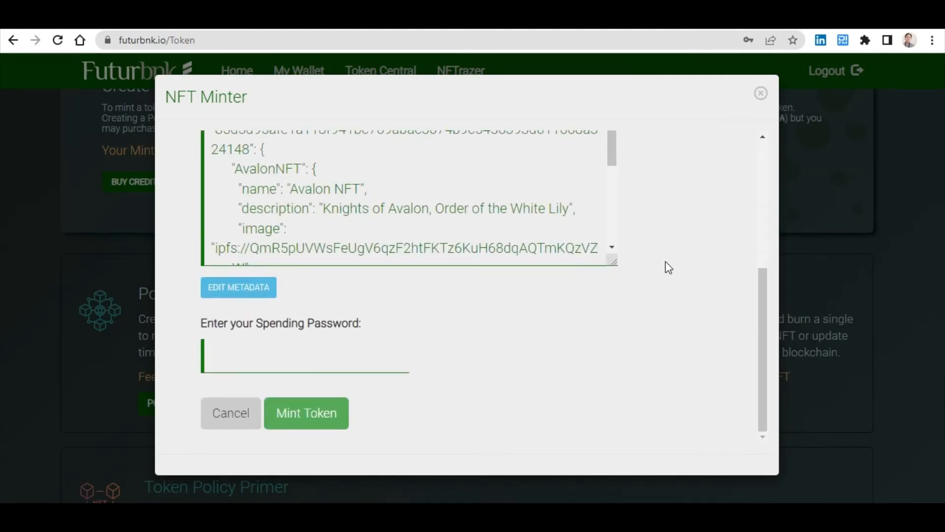
pyautogui.scroll(4, 668, 268)
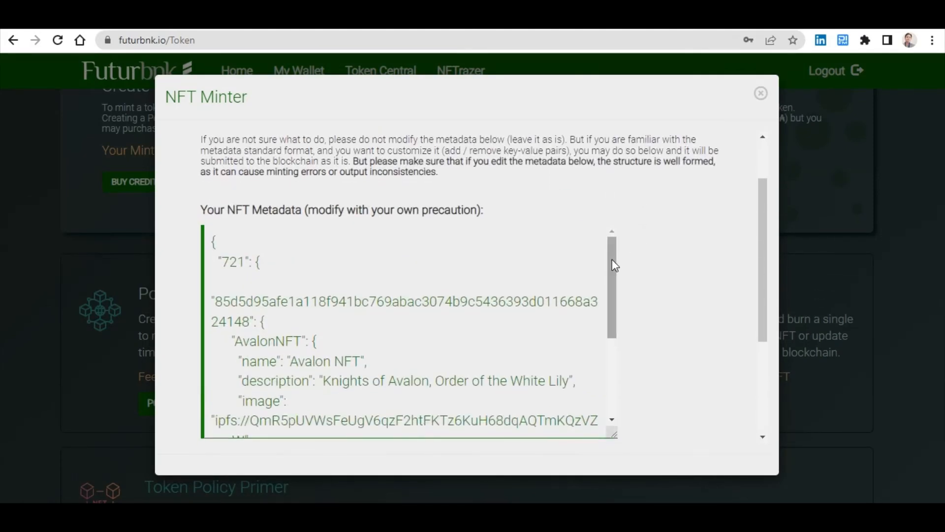
pyautogui.scroll(-3, 613, 266)
pyautogui.scroll(1, 607, 378)
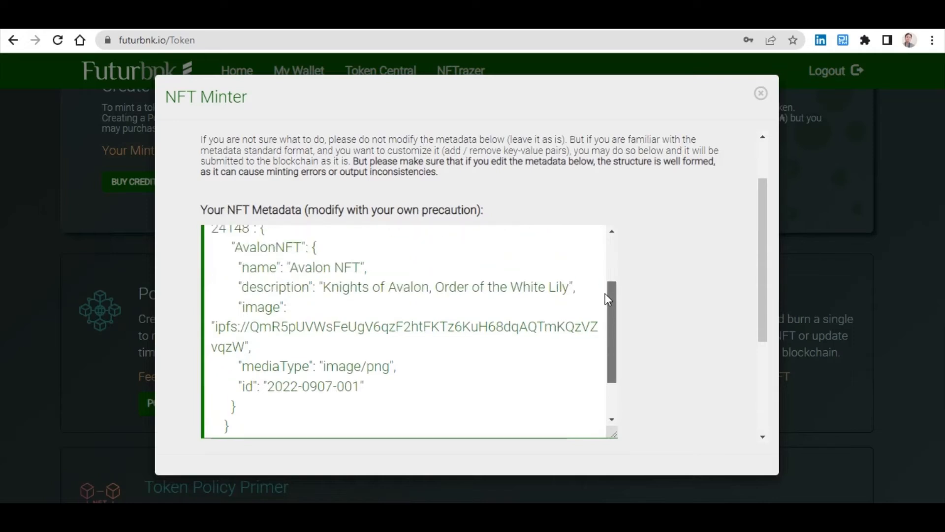
pyautogui.moveTo(608, 298); pyautogui.dragTo(606, 255)
pyautogui.scroll(-3, 391, 348)
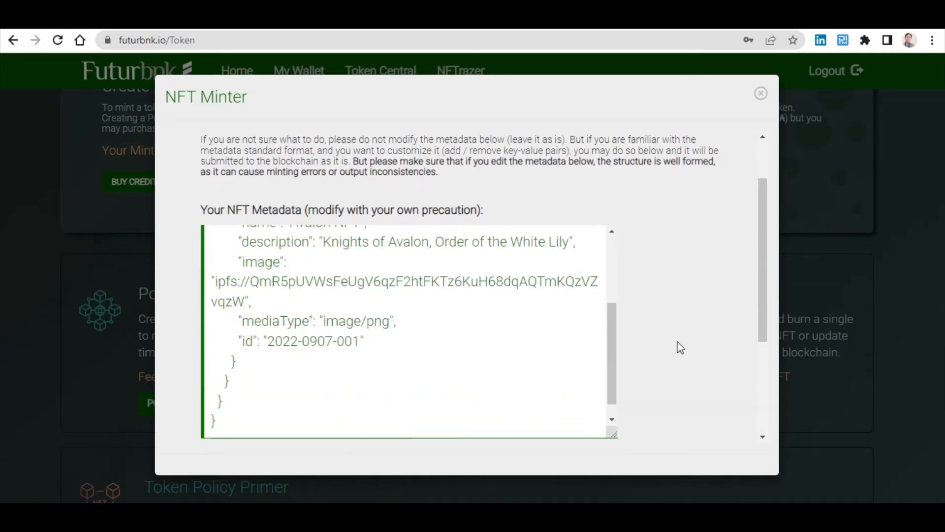
pyautogui.scroll(-3, 680, 345)
pyautogui.scroll(5, 655, 430)
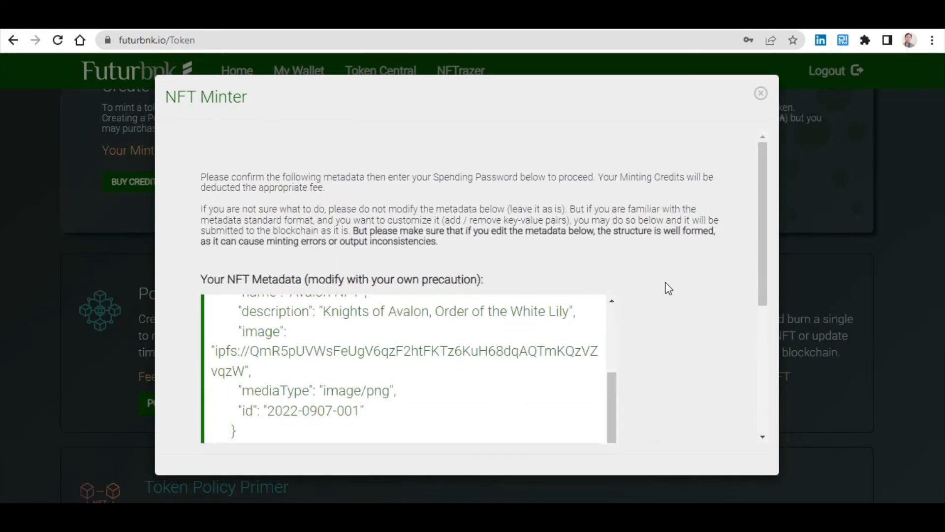
pyautogui.scroll(-3, 670, 295)
pyautogui.moveTo(614, 281)
pyautogui.mouseDown()
pyautogui.moveTo(615, 224)
pyautogui.moveTo(615, 278)
pyautogui.mouseUp()
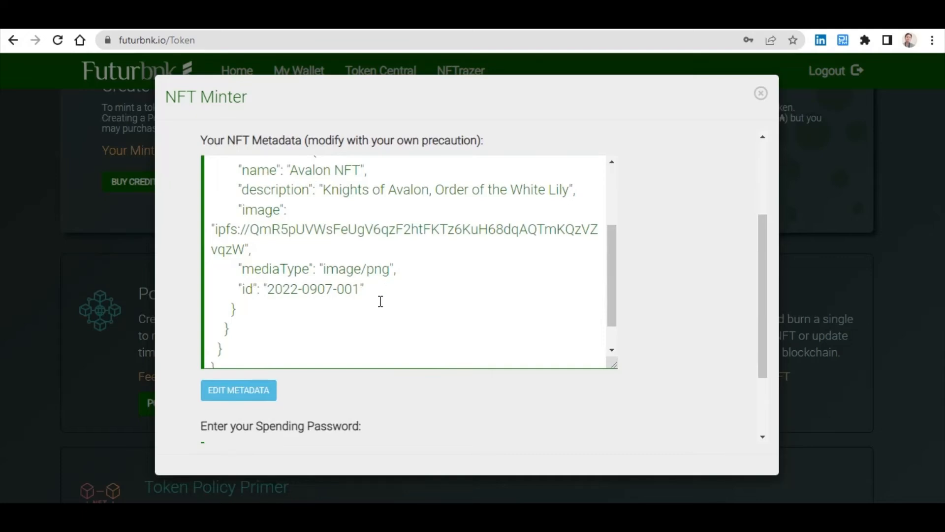
# Step: Open the NFT metadata for editing, add a comma after the id entry and duplicate that entry below it
pyautogui.click(237, 398)
pyautogui.scroll(-3, 665, 280)
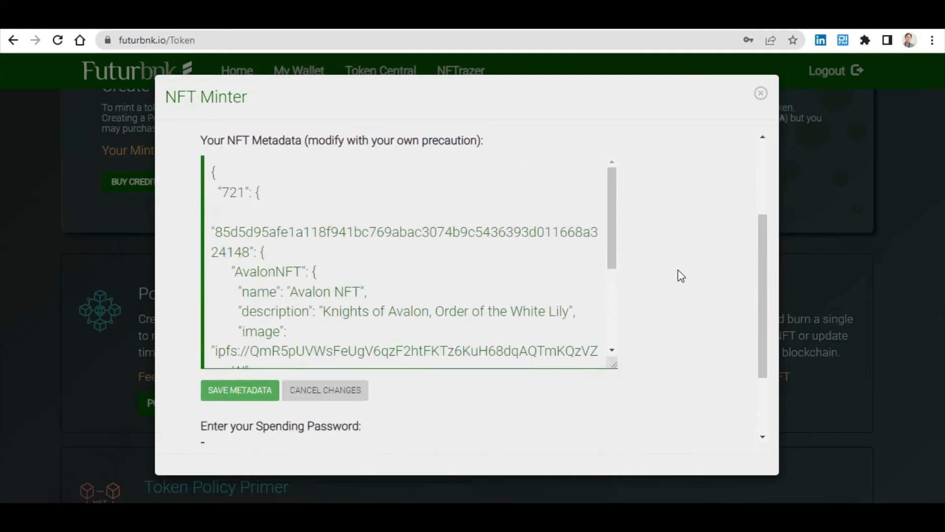
pyautogui.scroll(-2, 679, 274)
pyautogui.moveTo(610, 204); pyautogui.dragTo(606, 263)
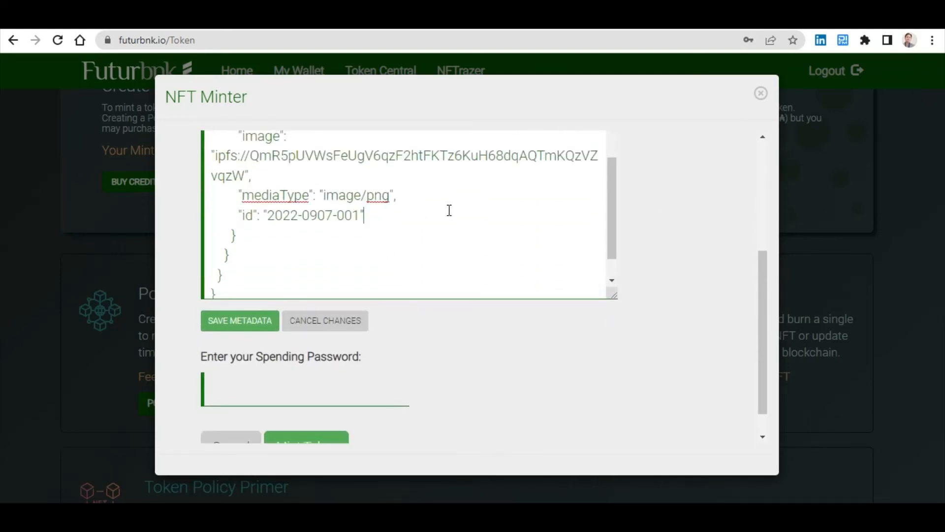
pyautogui.write(',')
pyautogui.moveTo(447, 210); pyautogui.dragTo(443, 191)
pyautogui.hotkey('ctrl', 'c')
pyautogui.click(377, 216)
pyautogui.hotkey('ctrl', 'v')
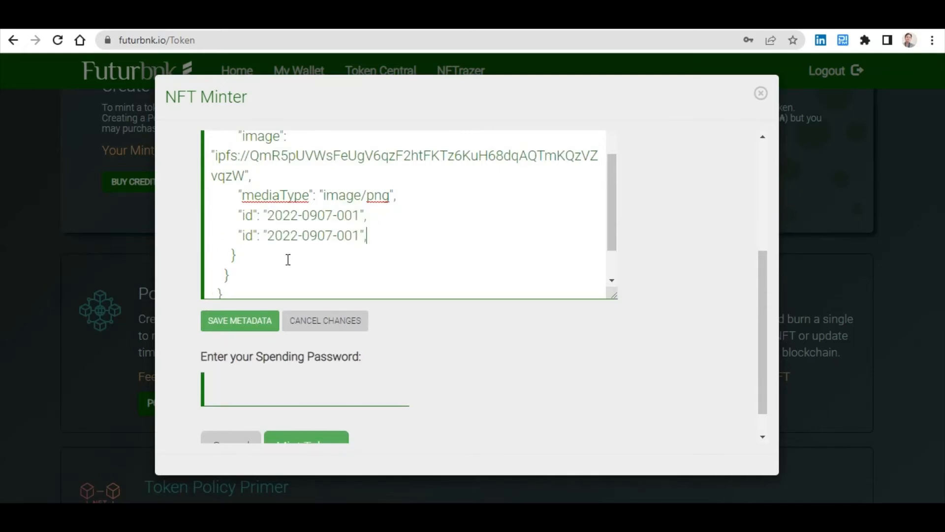
# Step: Rename the key of the duplicated id entry in the metadata to url
pyautogui.click(254, 236)
pyautogui.press('BackSpace')
pyautogui.press('BackSpace')
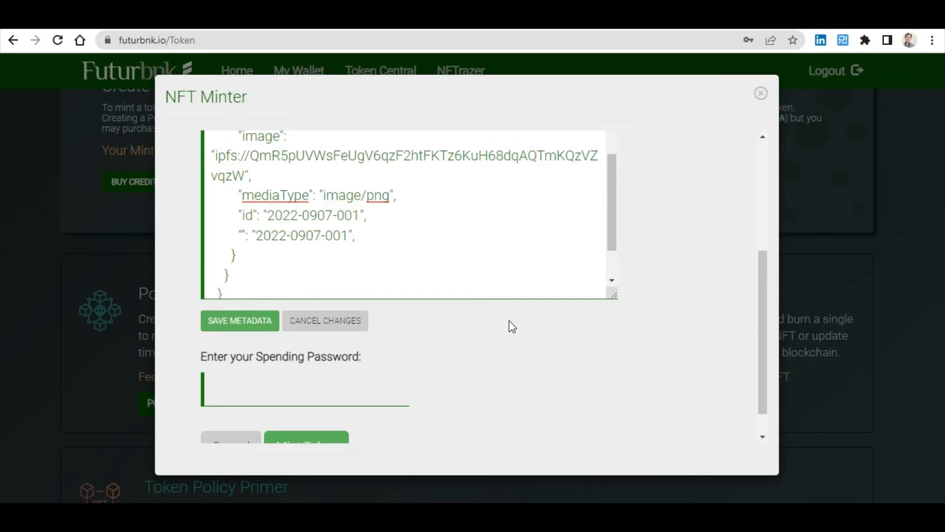
pyautogui.write('u')
pyautogui.press('BackSpace')
pyautogui.write('url')
pyautogui.press('Right')
pyautogui.press('Right')
pyautogui.press('Right')
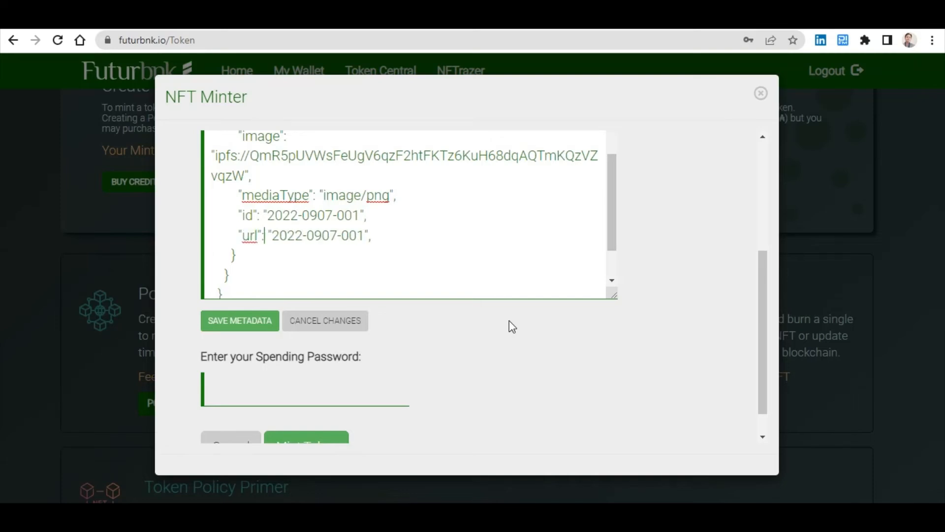
pyautogui.hotkey('shift', 'Right')
pyautogui.hotkey('shift', 'Right')
pyautogui.hotkey('shift', 'Right')
pyautogui.hotkey('shift', 'Right')
pyautogui.hotkey('shift', 'Right')
pyautogui.hotkey('shift', 'Right')
pyautogui.hotkey('shift', 'Right')
pyautogui.hotkey('shift', 'Right')
pyautogui.hotkey('shift', 'Right')
pyautogui.hotkey('shift', 'Right')
pyautogui.hotkey('shift', 'Right')
pyautogui.hotkey('shift', 'Right')
pyautogui.hotkey('shift', 'Right')
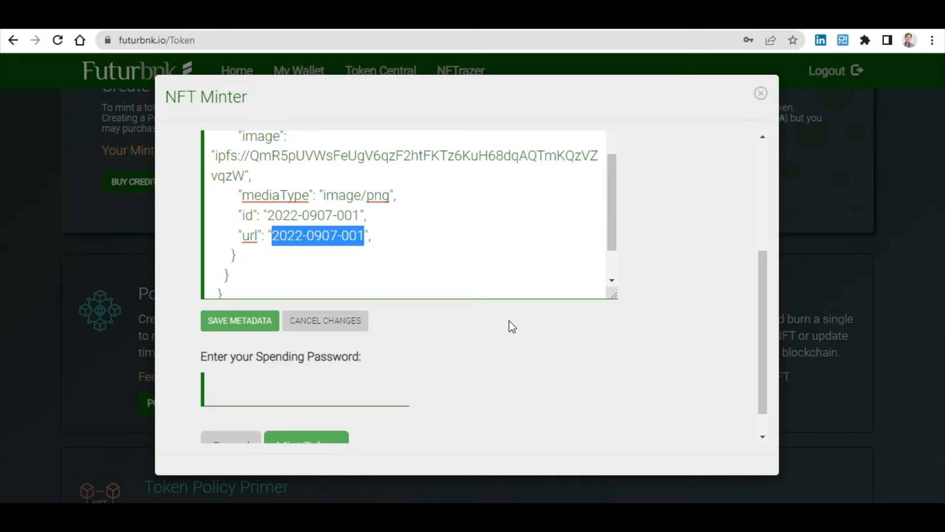
pyautogui.write('http')
pyautogui.write('s://a')
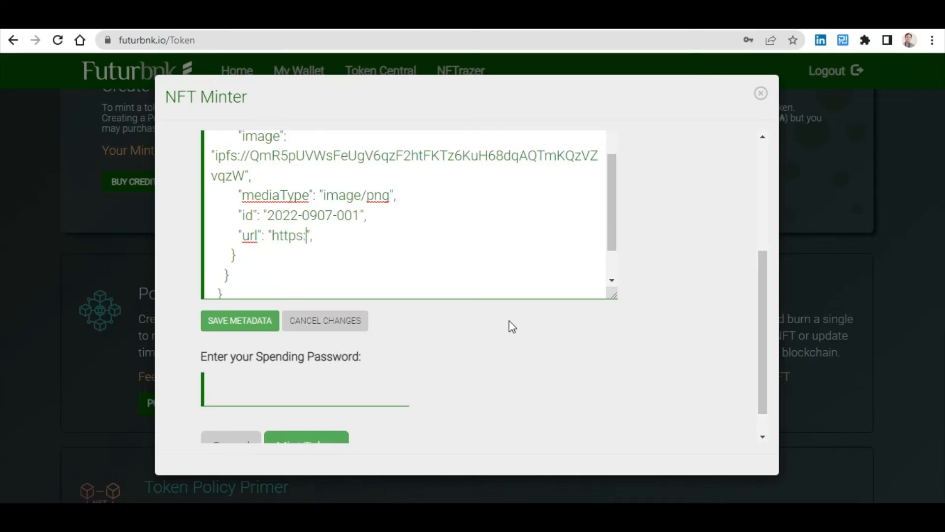
pyautogui.write('valon.far')
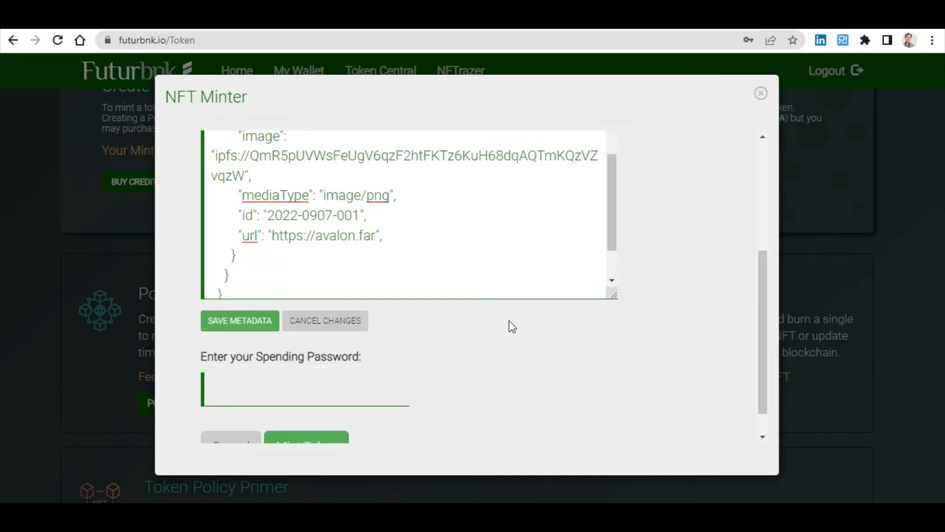
pyautogui.write('m')
pyautogui.click(413, 234)
pyautogui.press('BackSpace')
# Step: Check the structure of the edited metadata and discard the metadata changes
pyautogui.moveTo(614, 206); pyautogui.dragTo(624, 188)
pyautogui.scroll(2, 483, 234)
pyautogui.scroll(-4, 485, 260)
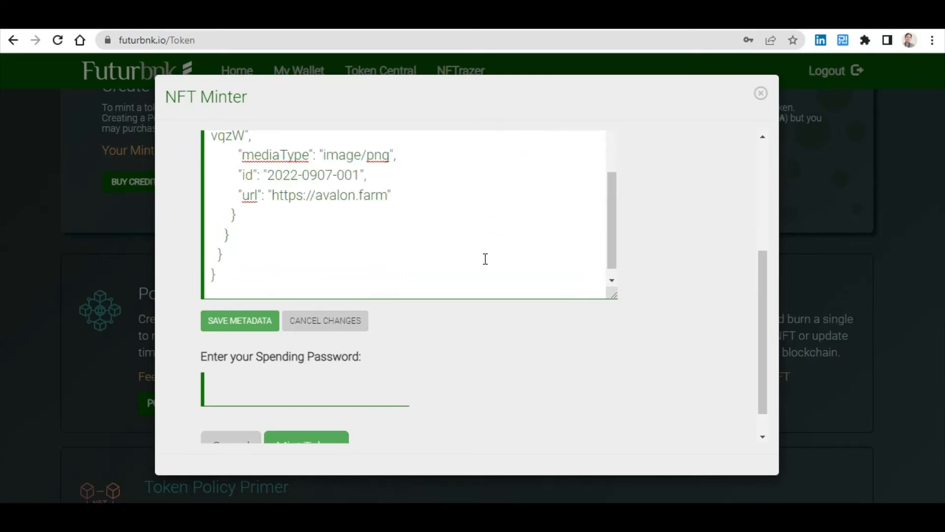
pyautogui.scroll(1, 434, 223)
pyautogui.scroll(1, 435, 223)
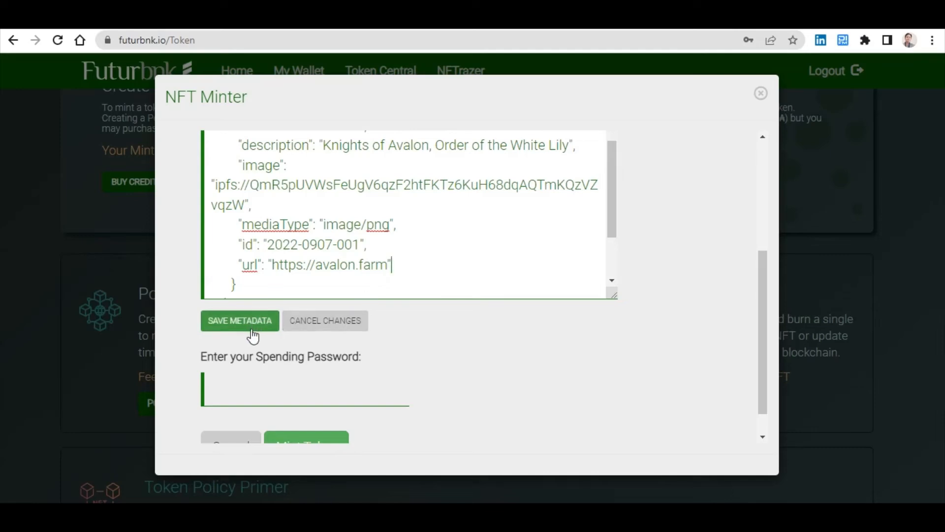
pyautogui.click(338, 323)
# Step: Review the NFT metadata once more, down to the spending password section
pyautogui.scroll(6, 565, 244)
pyautogui.scroll(-3, 639, 278)
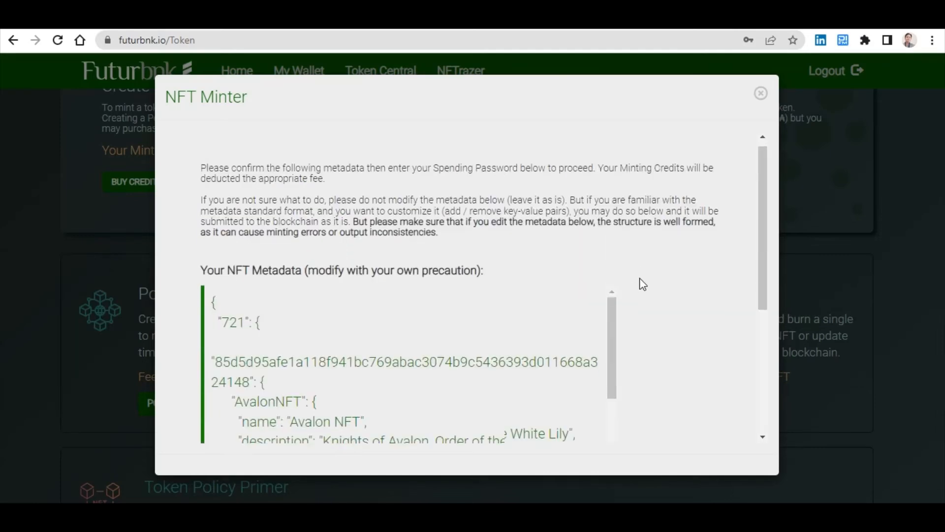
pyautogui.moveTo(612, 202); pyautogui.dragTo(610, 269)
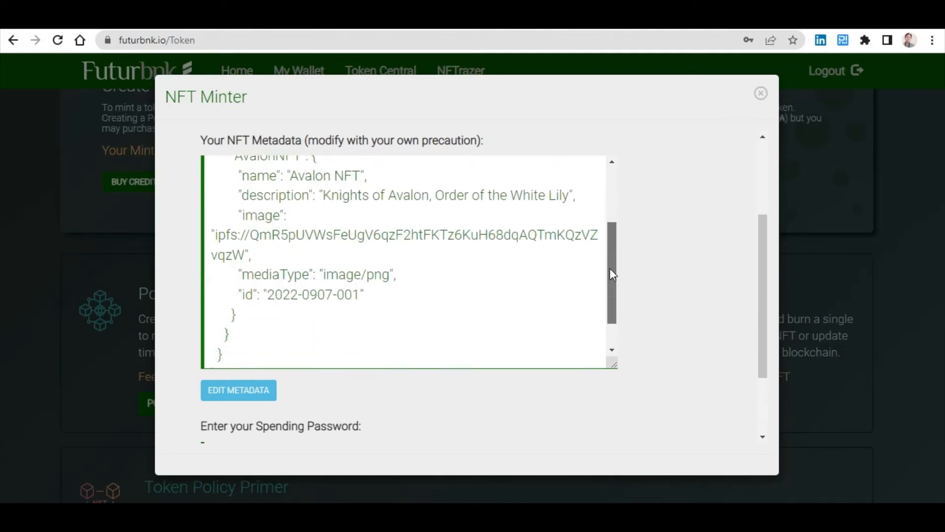
pyautogui.scroll(-2, 661, 258)
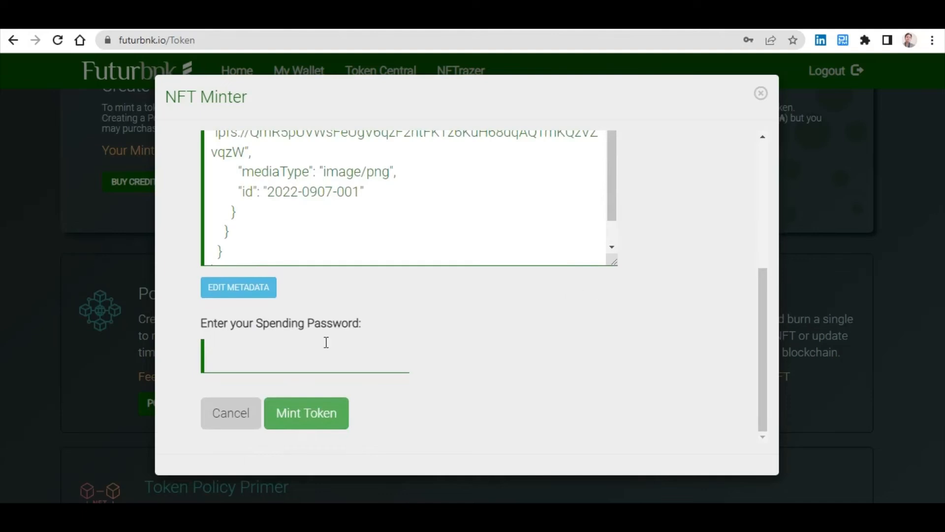
# Step: Enter the spending password in the NFT Minter and mint the Avalon NFT token
pyautogui.click(239, 365)
pyautogui.write('****')
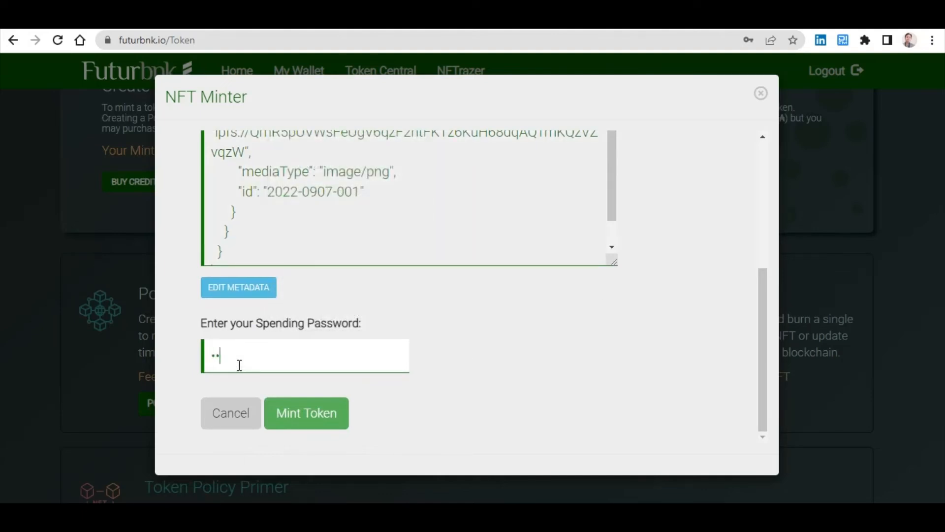
pyautogui.write('**')
pyautogui.hotkey('ctrl', 'a')
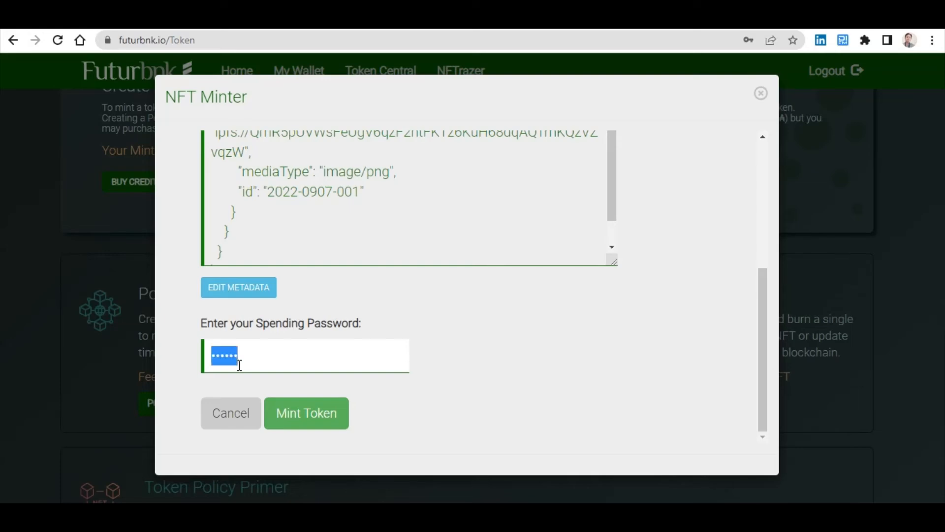
pyautogui.write('*********')
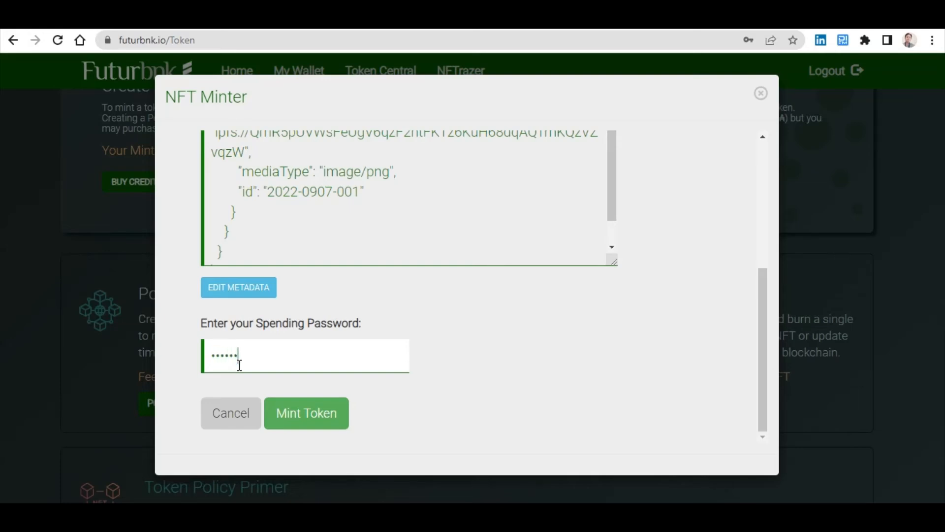
pyautogui.write('**')
pyautogui.click(323, 424)
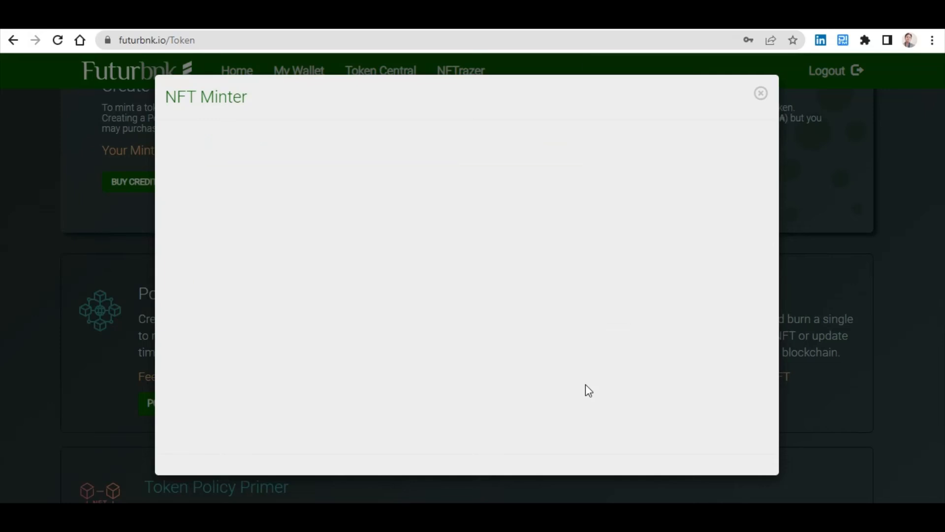
# Step: Read the minting confirmation for the token name, the deducted minting credits and the waiting time
pyautogui.click(752, 241)
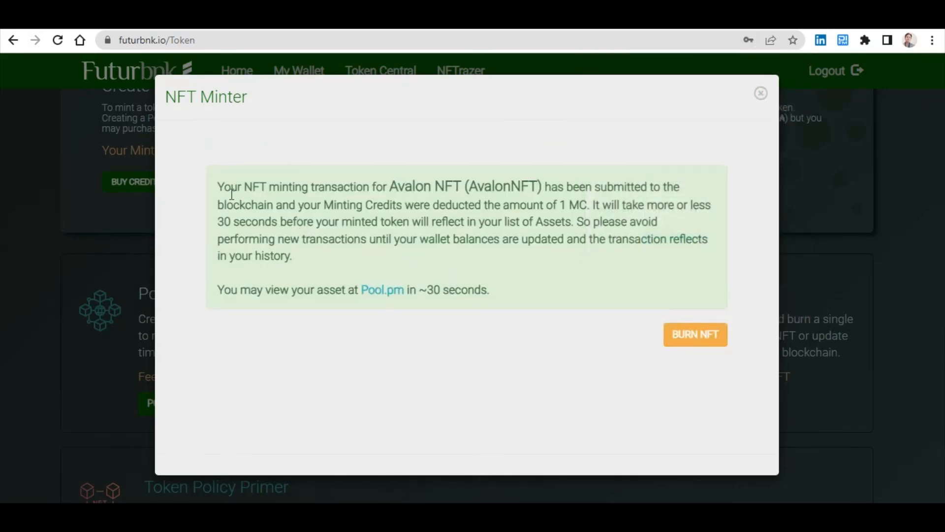
pyautogui.moveTo(219, 184); pyautogui.dragTo(544, 187)
pyautogui.click(437, 183)
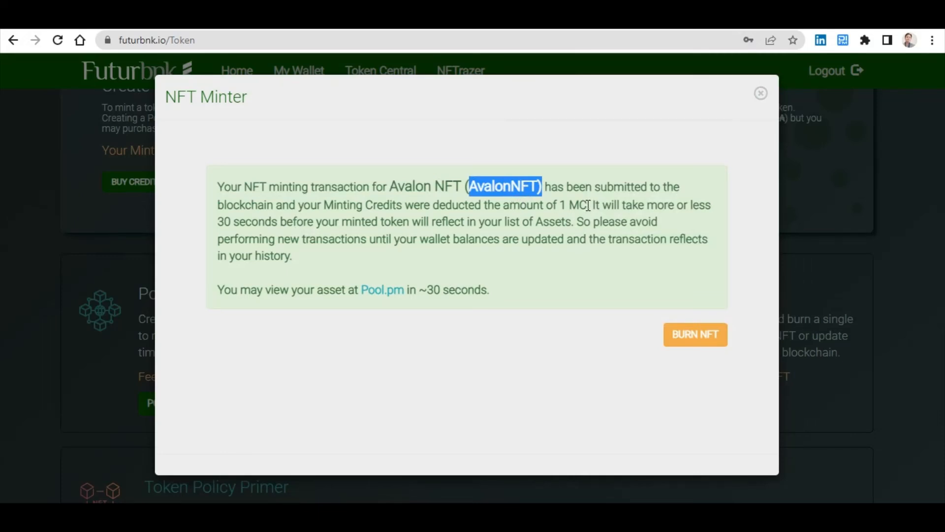
pyautogui.moveTo(587, 205); pyautogui.dragTo(557, 205)
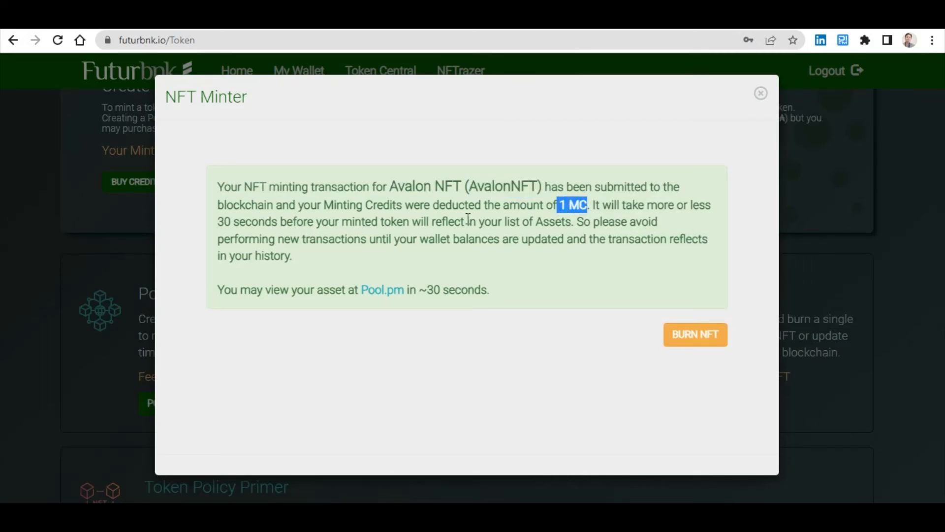
pyautogui.click(301, 237)
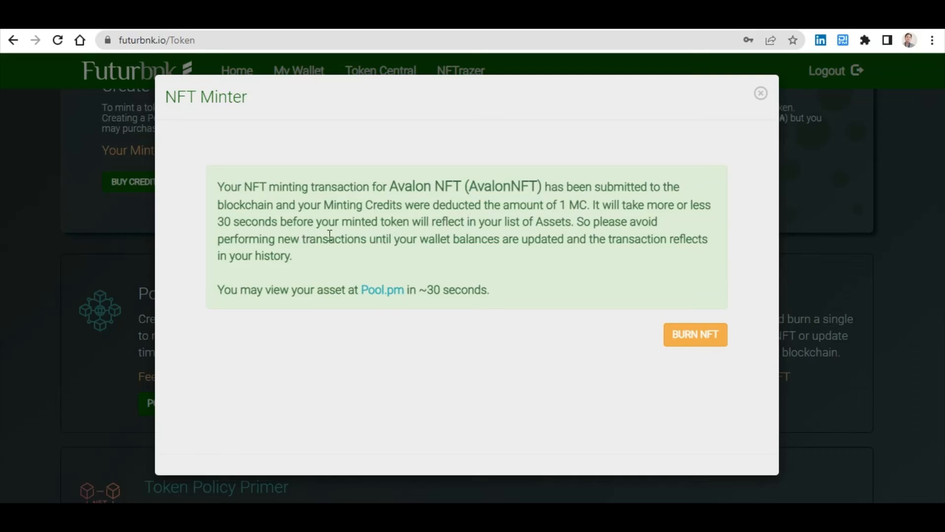
# Step: Open the minted asset on Pool.pm and examine its policy, storage, quantity, owner, minting date, image, description and id
pyautogui.click(381, 295)
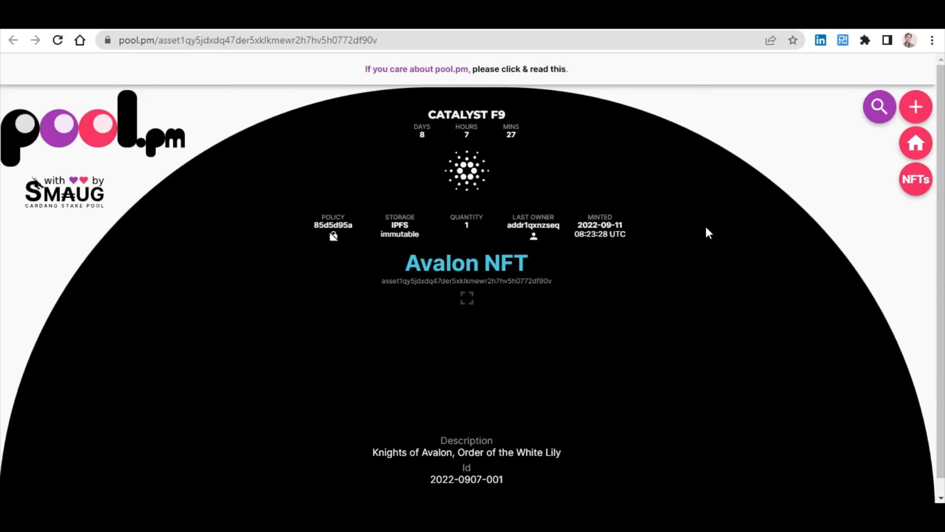
pyautogui.scroll(-1, 705, 227)
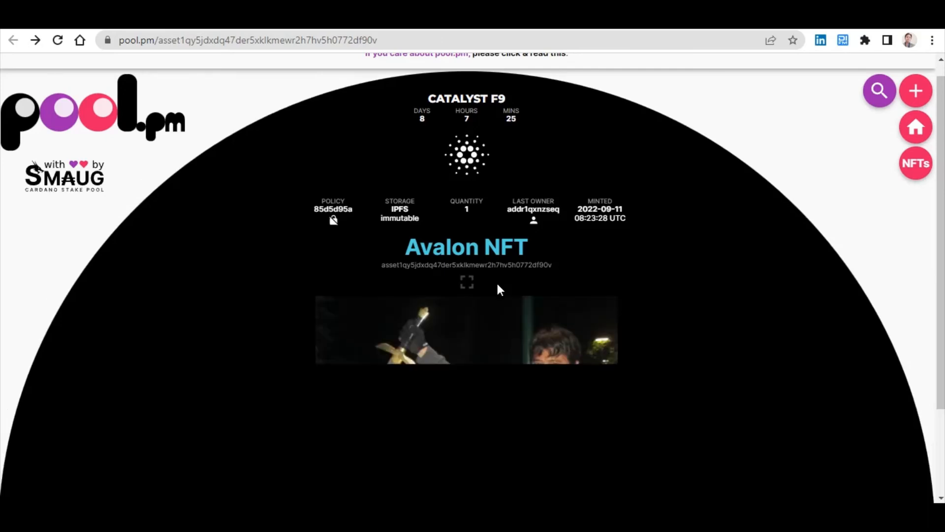
pyautogui.scroll(-1, 743, 276)
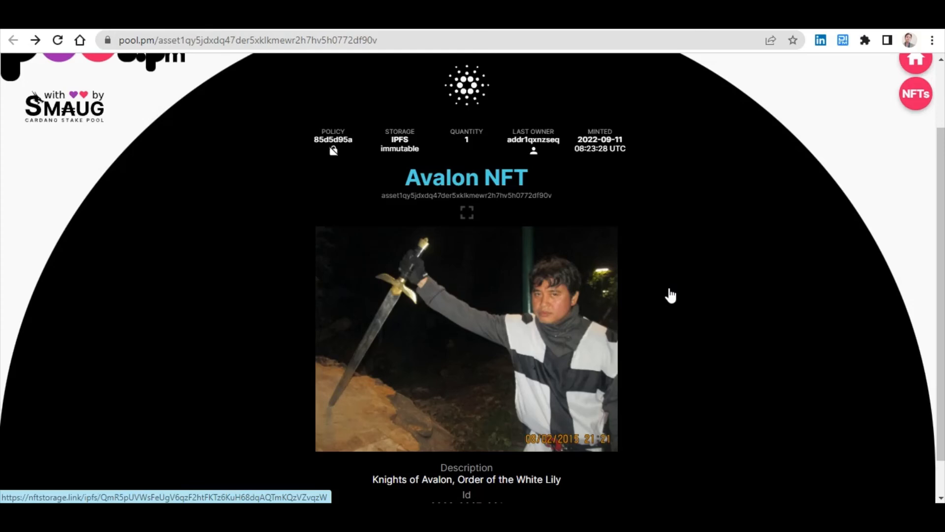
pyautogui.scroll(2, 671, 294)
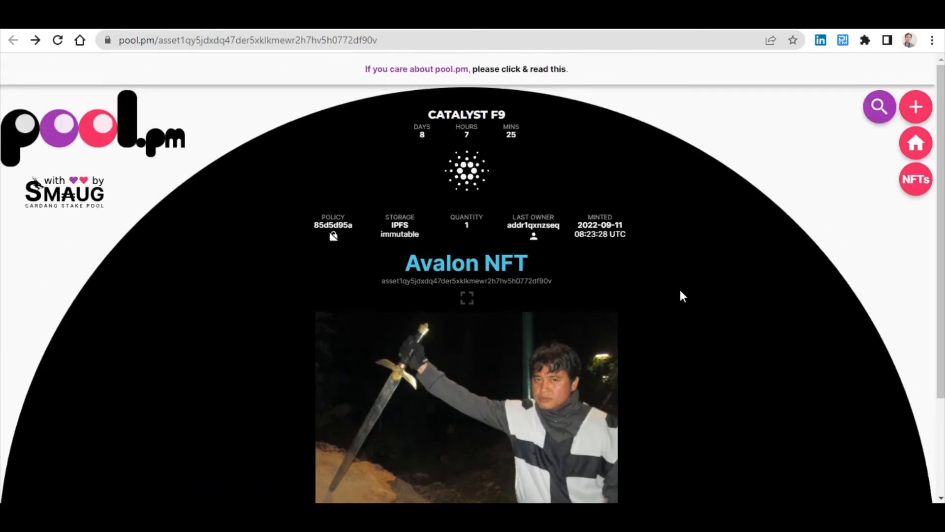
pyautogui.scroll(-1, 680, 290)
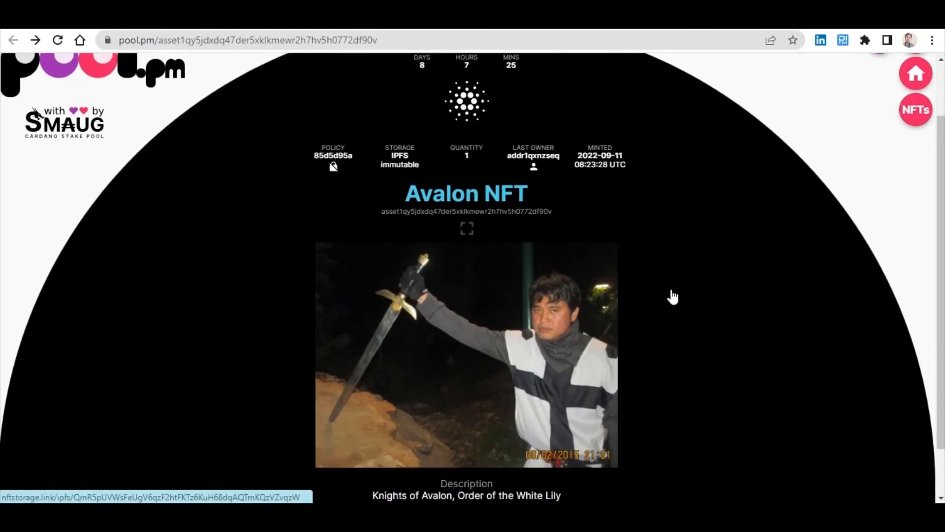
pyautogui.scroll(1, 675, 294)
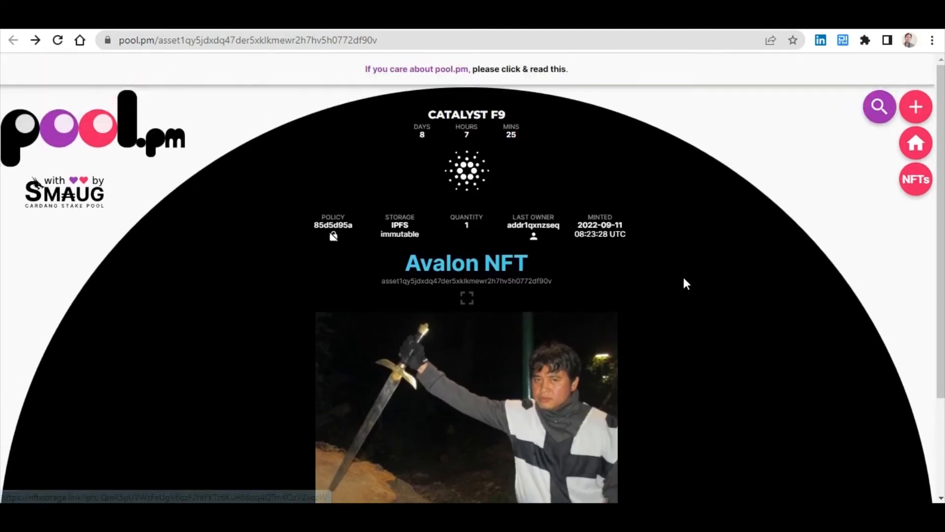
pyautogui.scroll(-2, 684, 284)
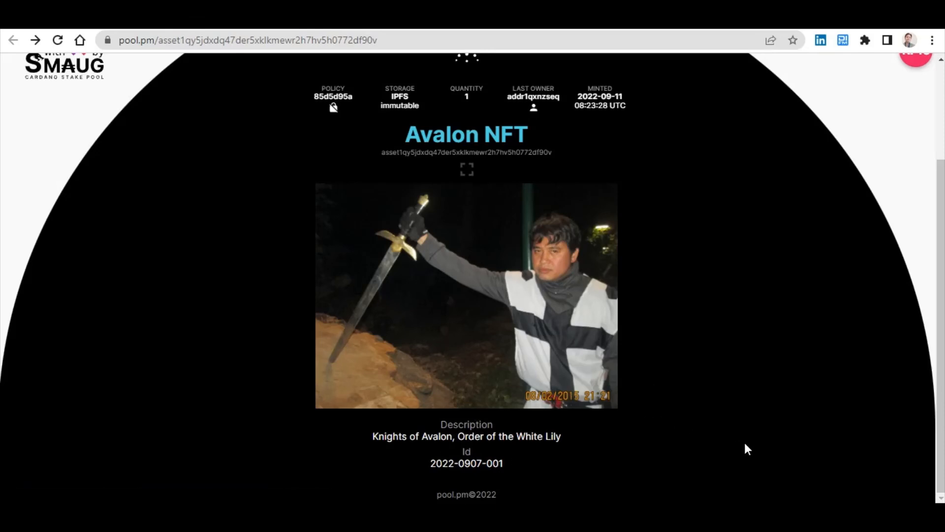
pyautogui.scroll(3, 839, 307)
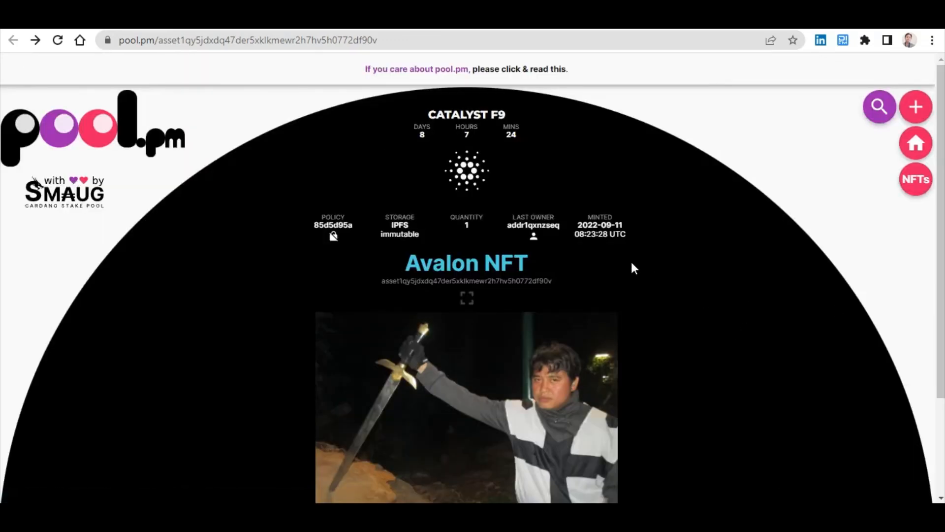
pyautogui.click(461, 217)
pyautogui.scroll(-2, 678, 320)
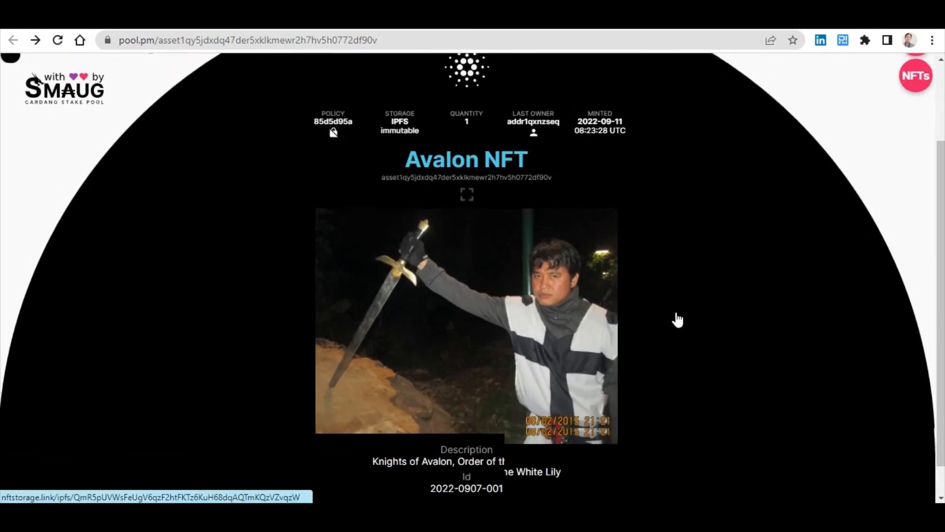
pyautogui.scroll(2, 677, 320)
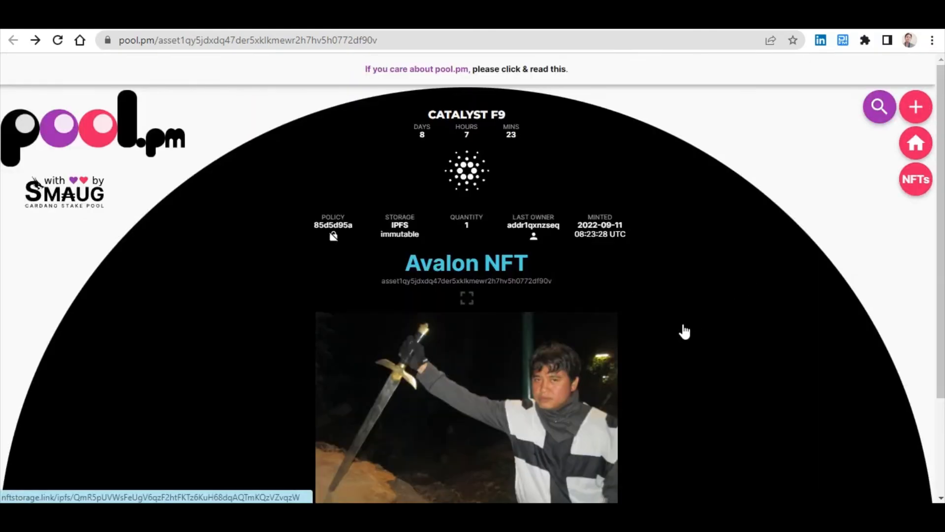
# Step: Return to Futurbnk and find the AvalonNFT entry among the wallet's assets
pyautogui.click(127, 20)
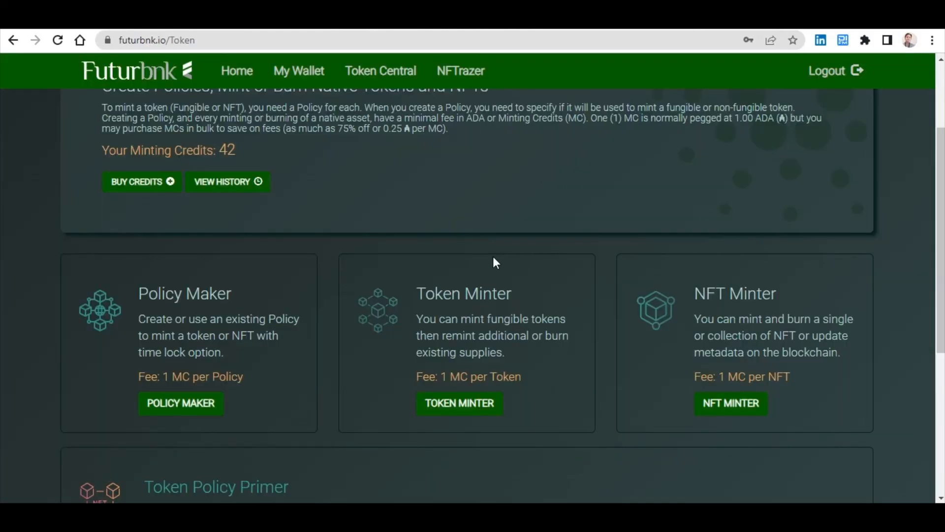
pyautogui.click(301, 74)
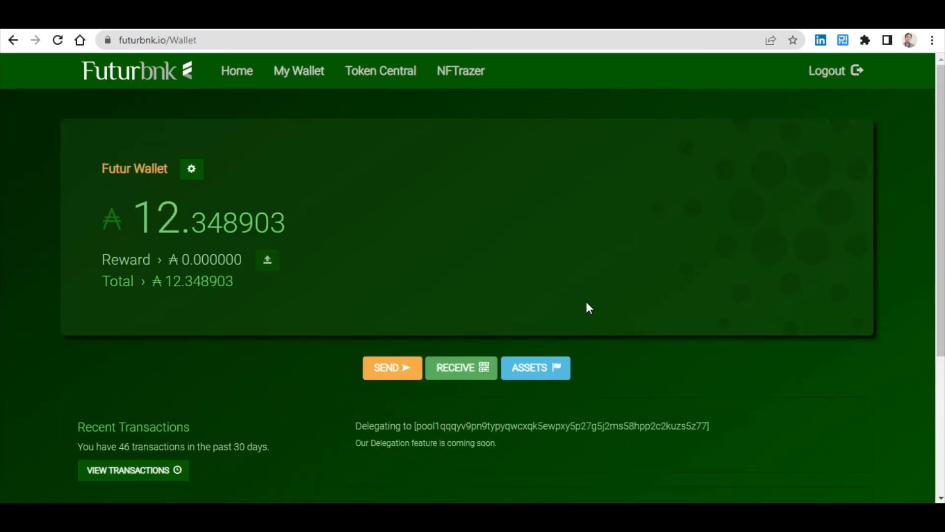
pyautogui.click(541, 370)
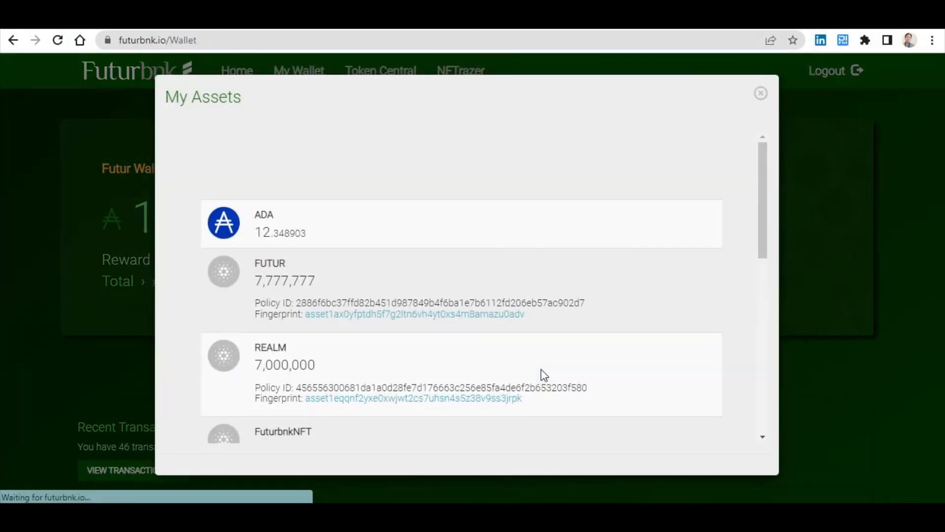
pyautogui.scroll(-8, 704, 298)
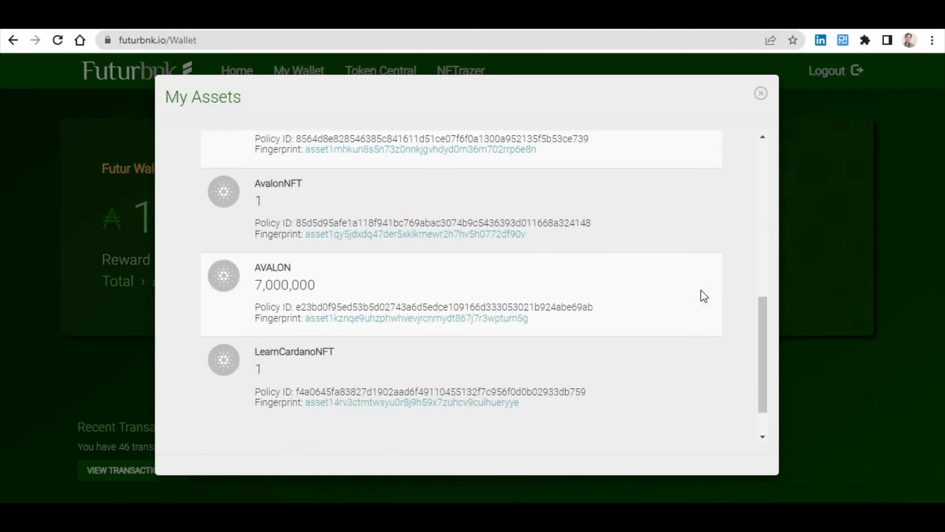
pyautogui.scroll(1, 688, 291)
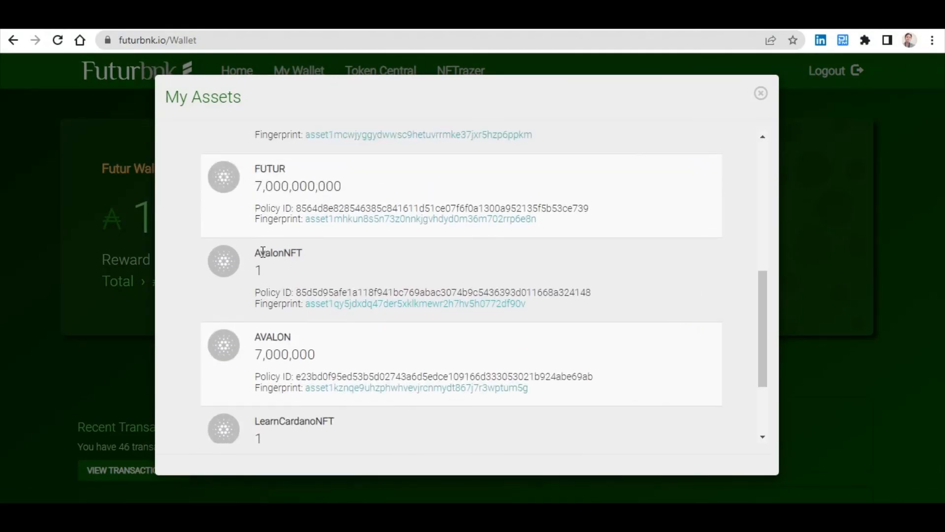
pyautogui.moveTo(258, 253); pyautogui.dragTo(359, 289)
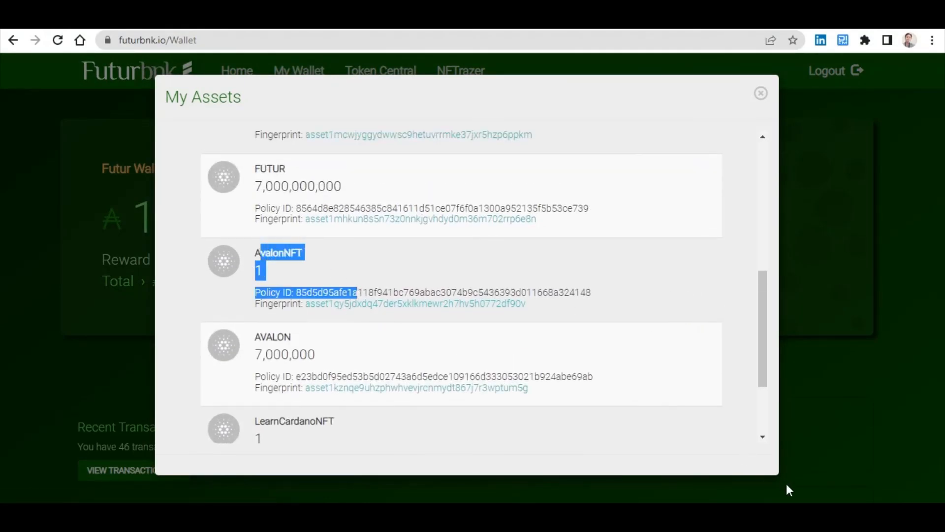
pyautogui.click(755, 469)
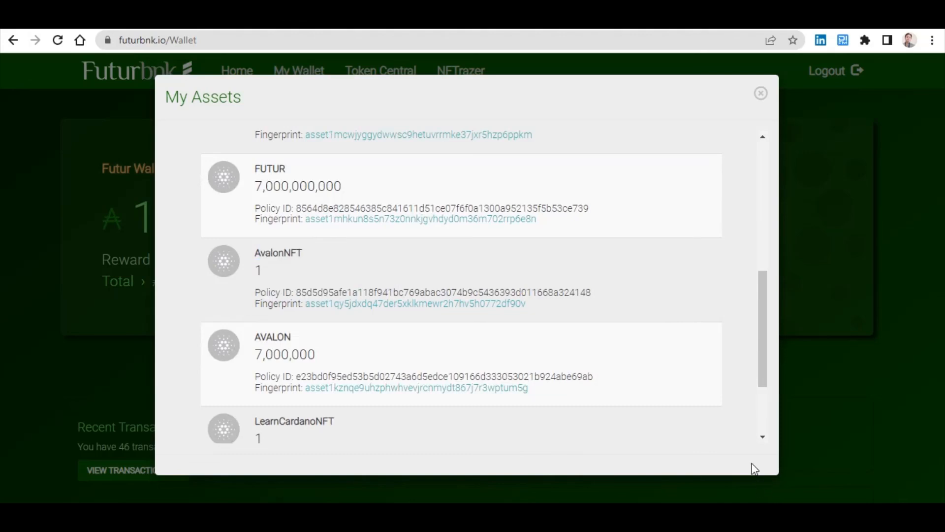
# Step: View the AvalonNFT asset on Pool.pm through its fingerprint, return to Futurbnk and close the wallet's asset list
pyautogui.click(370, 308)
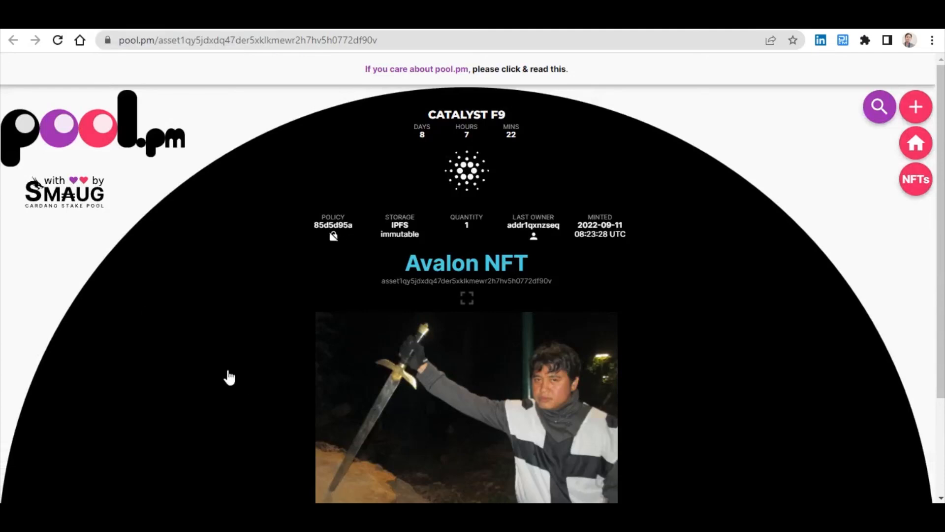
pyautogui.scroll(-1, 597, 325)
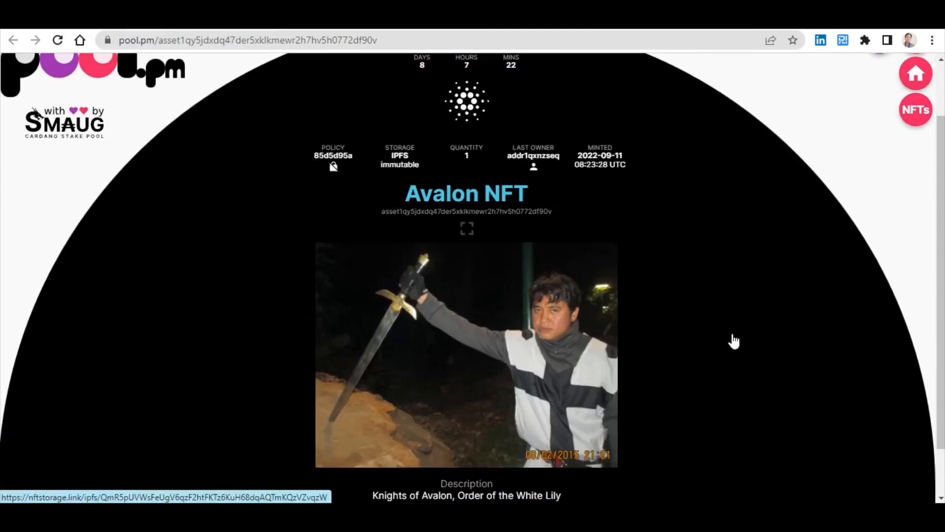
pyautogui.click(143, 20)
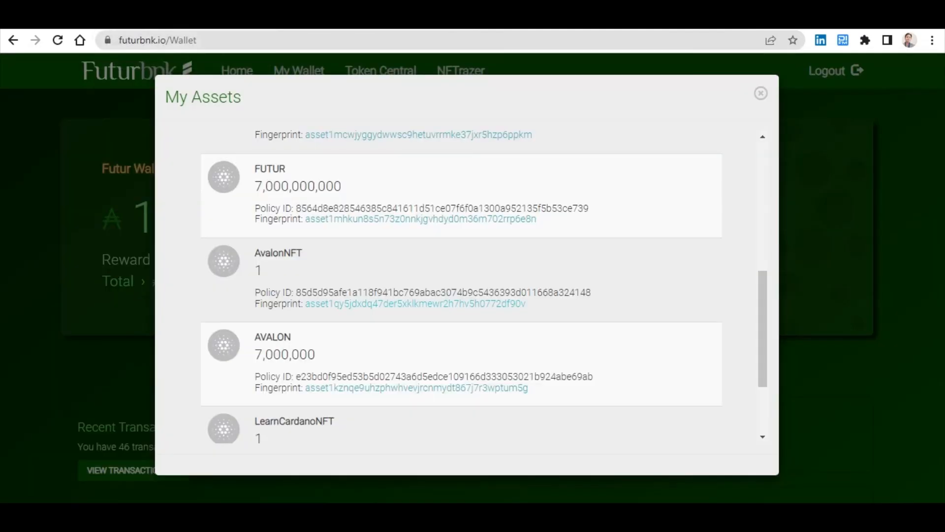
pyautogui.scroll(-2, 709, 209)
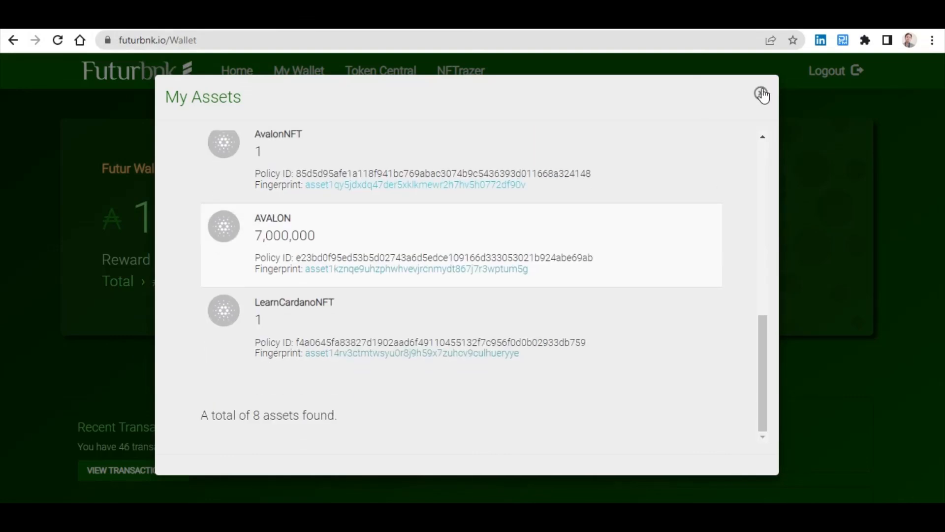
pyautogui.click(761, 93)
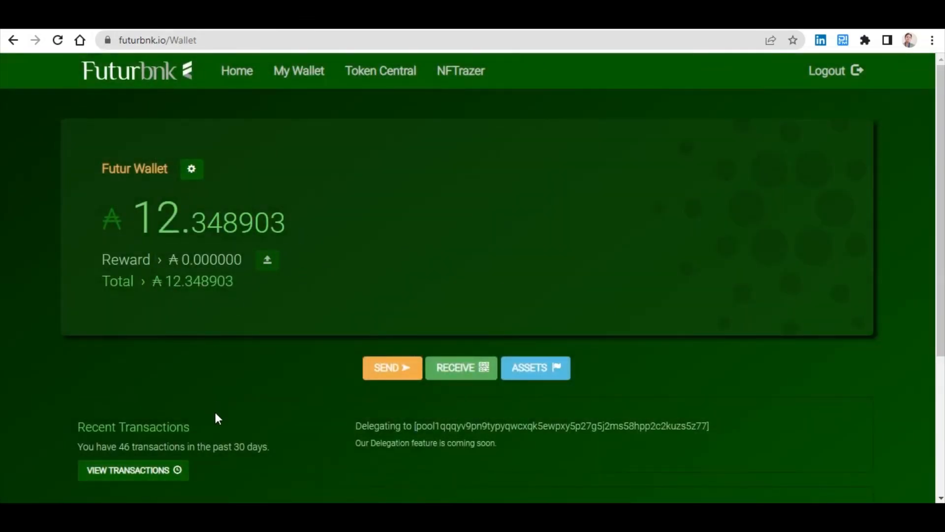
# Step: Check the fee of the latest transaction in the wallet's 30-day transaction history and close the history
pyautogui.click(158, 473)
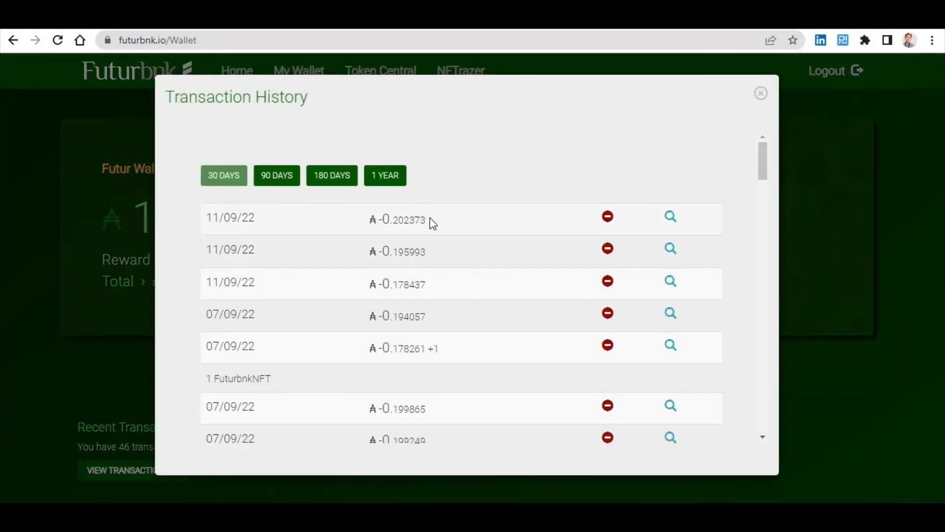
pyautogui.moveTo(427, 219); pyautogui.dragTo(385, 223)
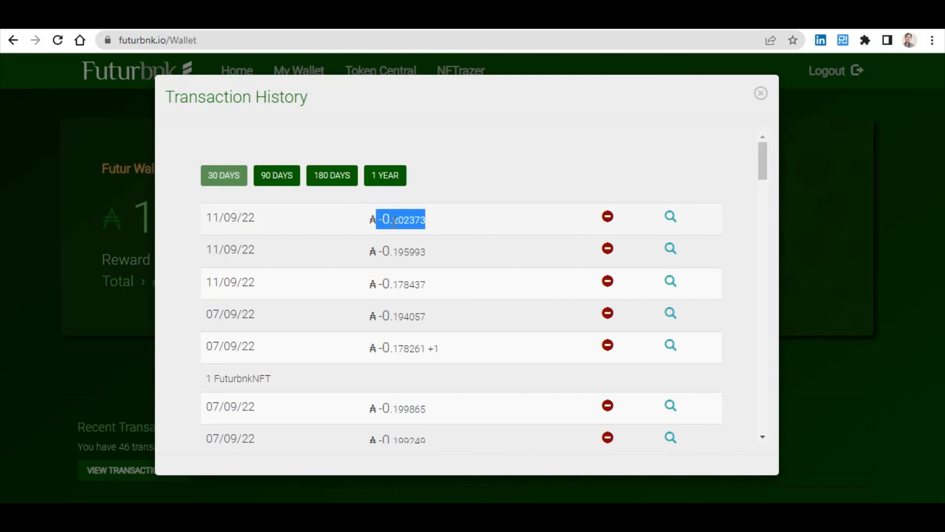
pyautogui.click(760, 95)
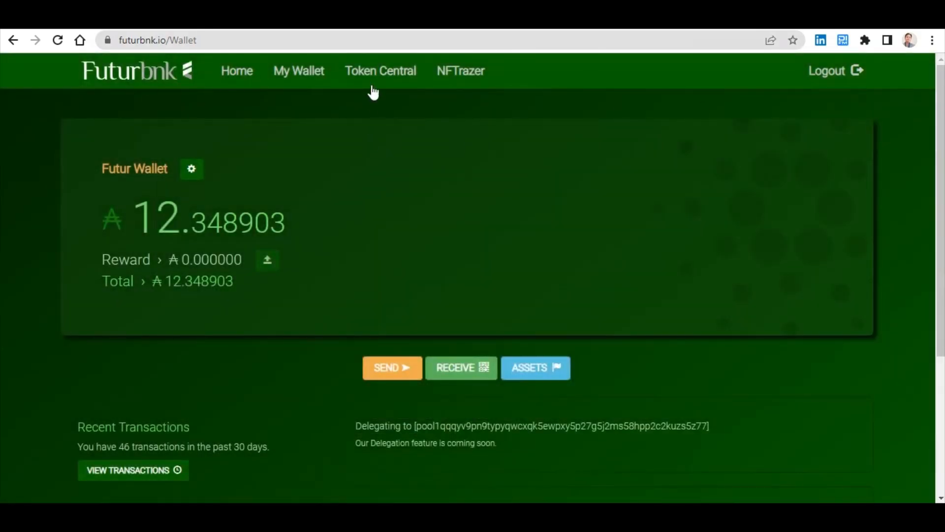
# Step: Check the remaining minting credits in Token Central
pyautogui.click(375, 74)
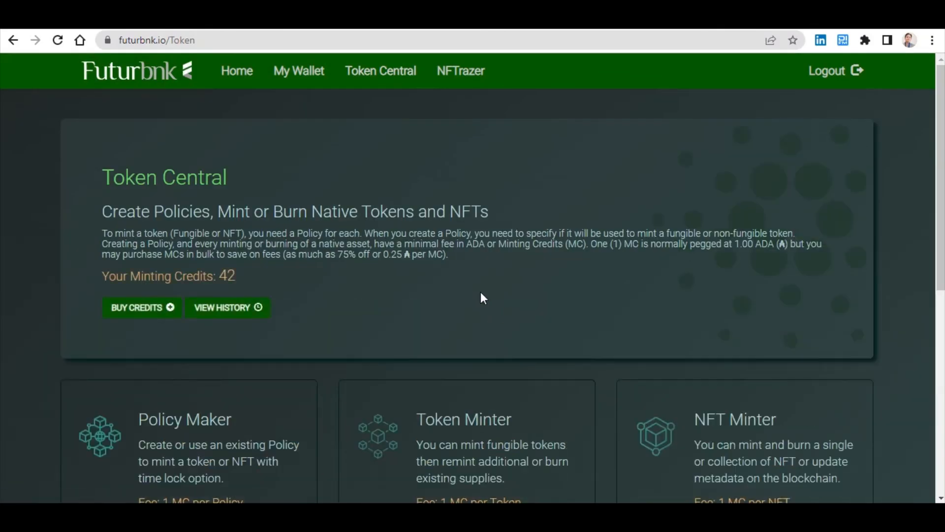
pyautogui.moveTo(236, 276); pyautogui.dragTo(130, 276)
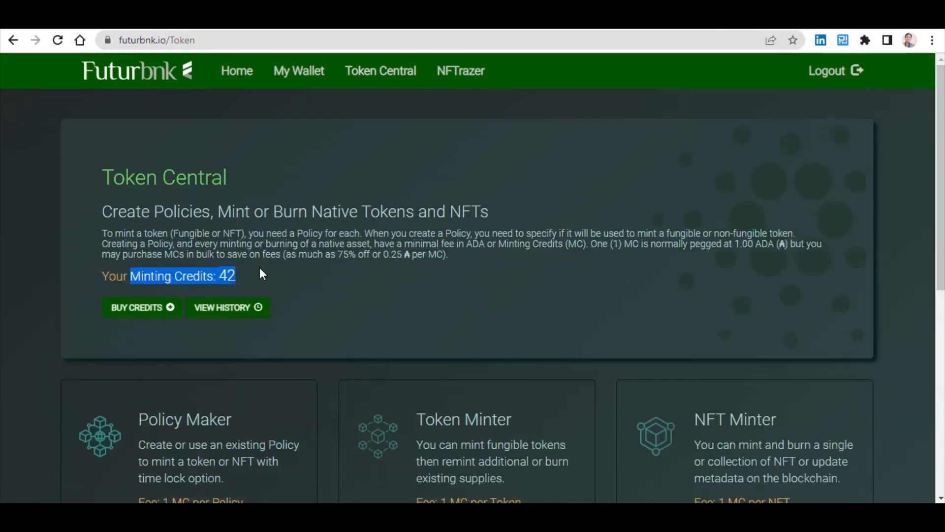
# Step: Review the NFT Minter's instructions and its burn option in Token Central, and close the minter without minting or burning anything
pyautogui.click(279, 270)
pyautogui.scroll(-2, 277, 266)
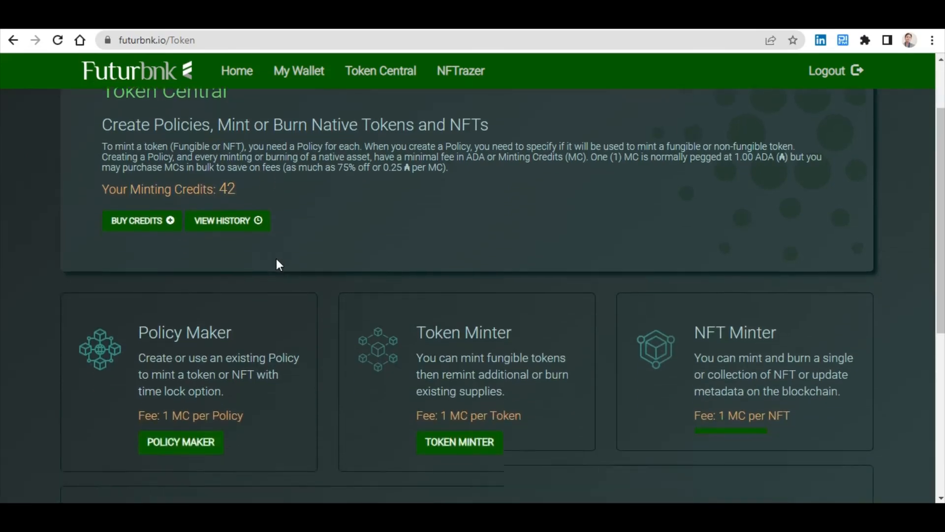
pyautogui.scroll(-3, 399, 187)
pyautogui.scroll(2, 395, 186)
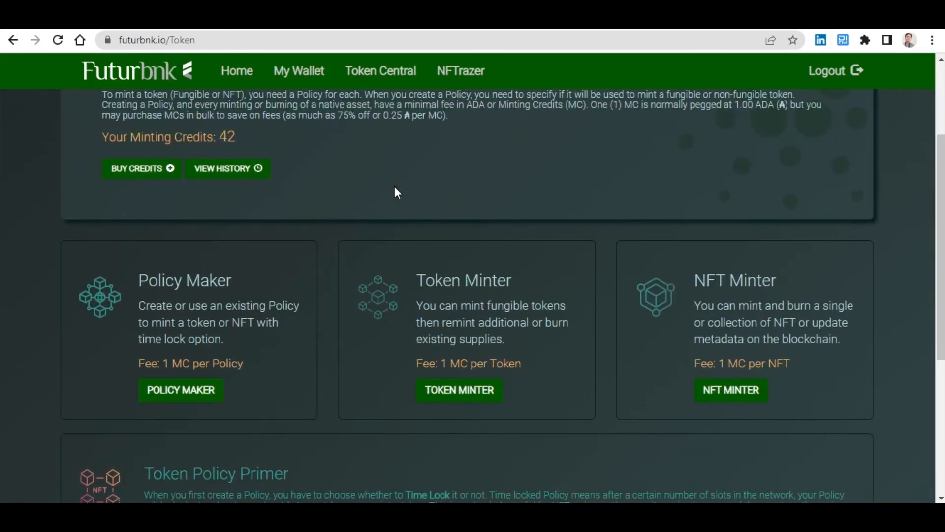
pyautogui.click(728, 392)
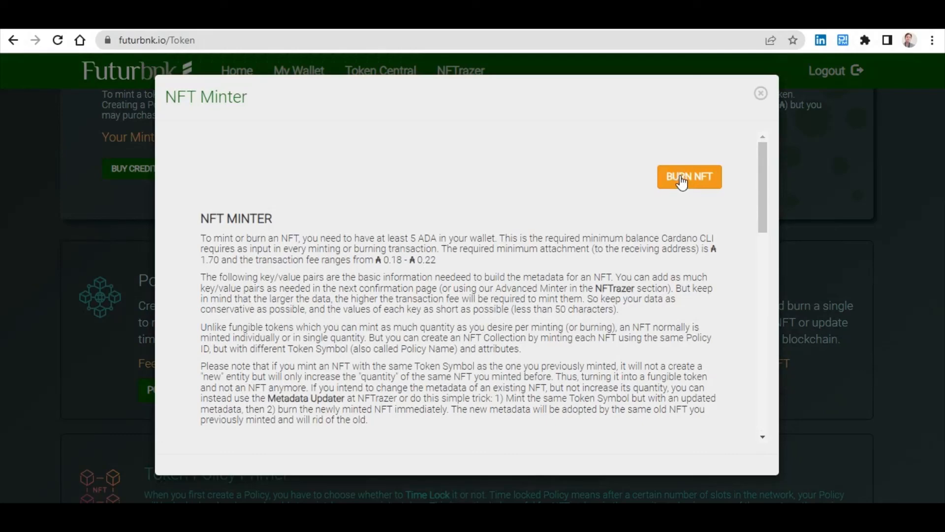
pyautogui.scroll(-3, 682, 182)
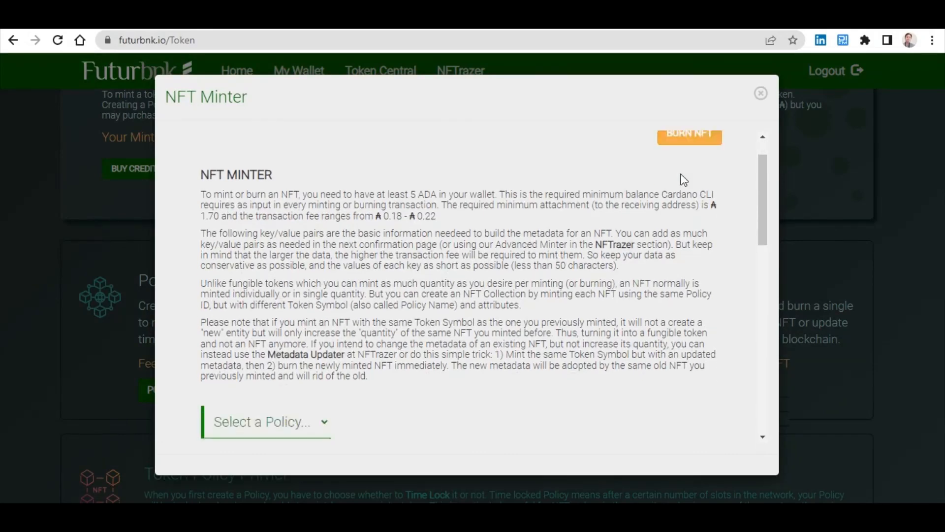
pyautogui.scroll(3, 679, 147)
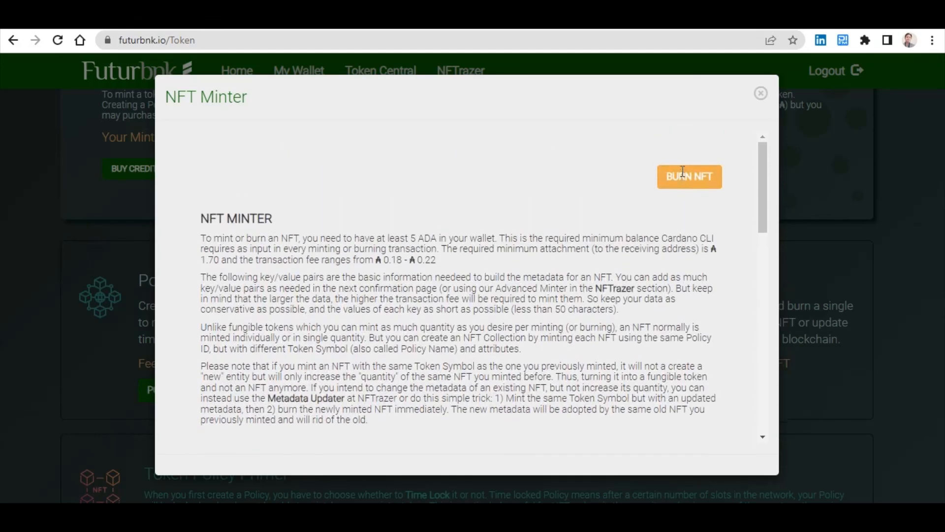
pyautogui.click(762, 94)
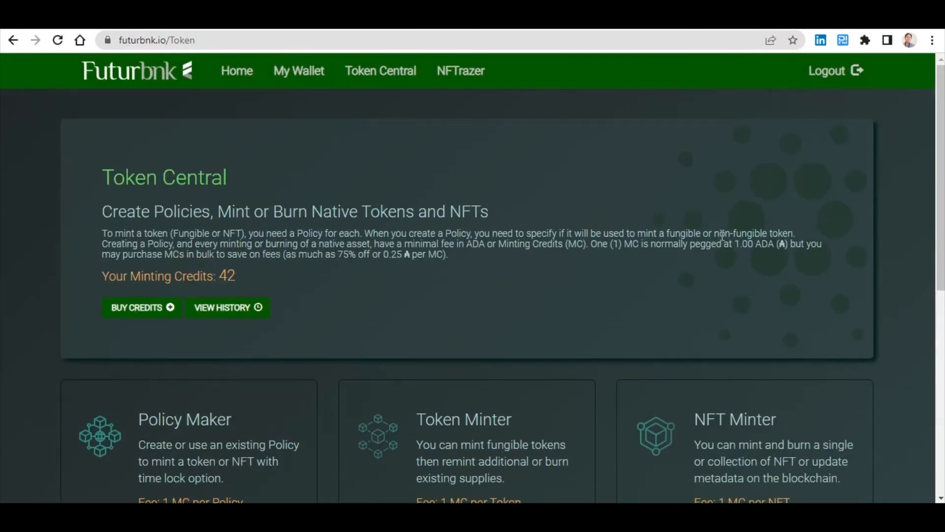
pyautogui.scroll(-2, 720, 235)
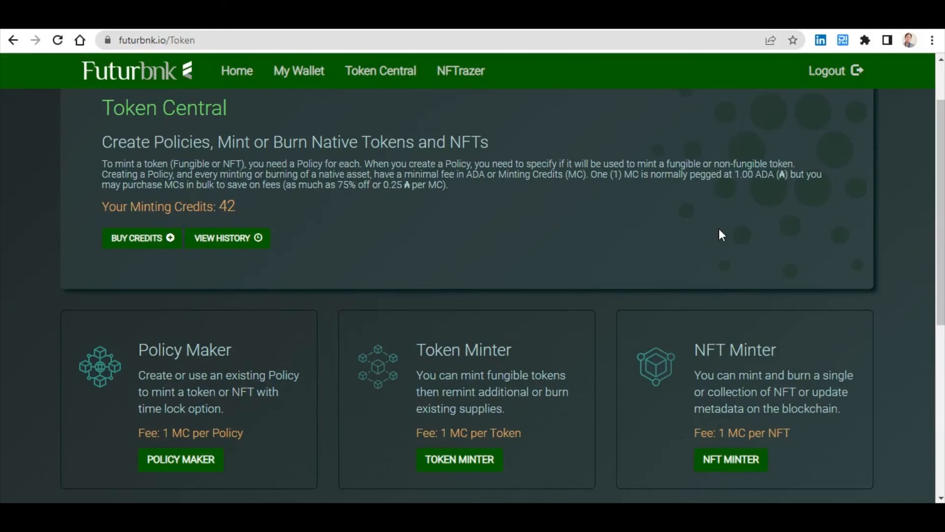